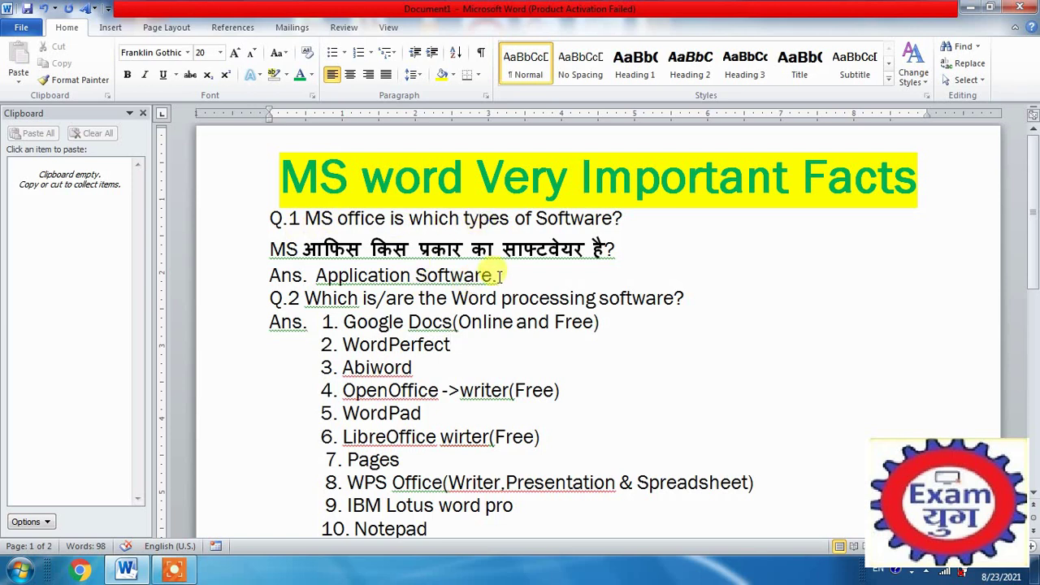
# Step: Colour the answer line 'Ans. Application Software.' green
pyautogui.moveTo(492, 275); pyautogui.dragTo(249, 277)
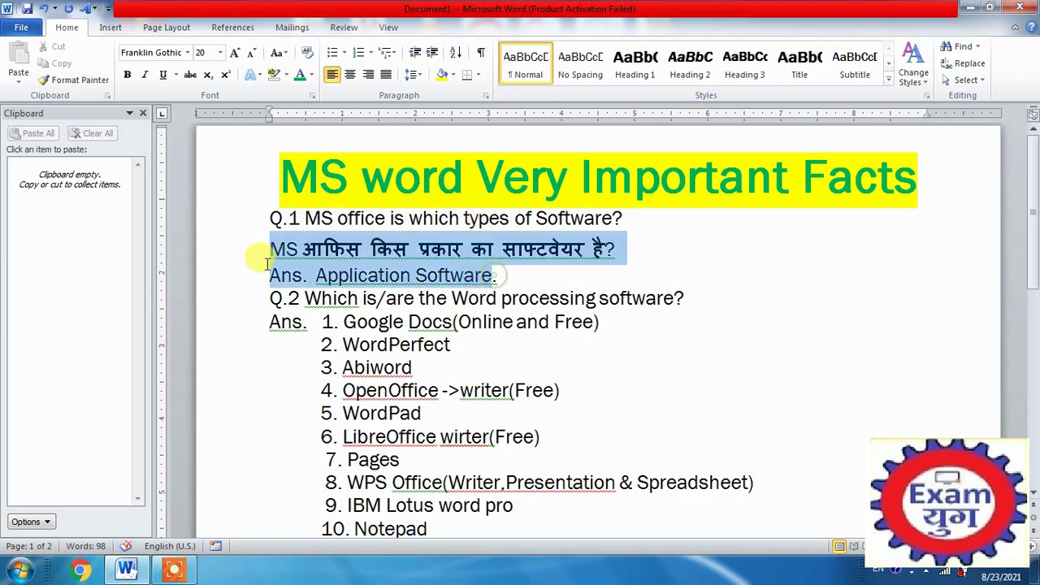
pyautogui.click(302, 75)
pyautogui.click(371, 249)
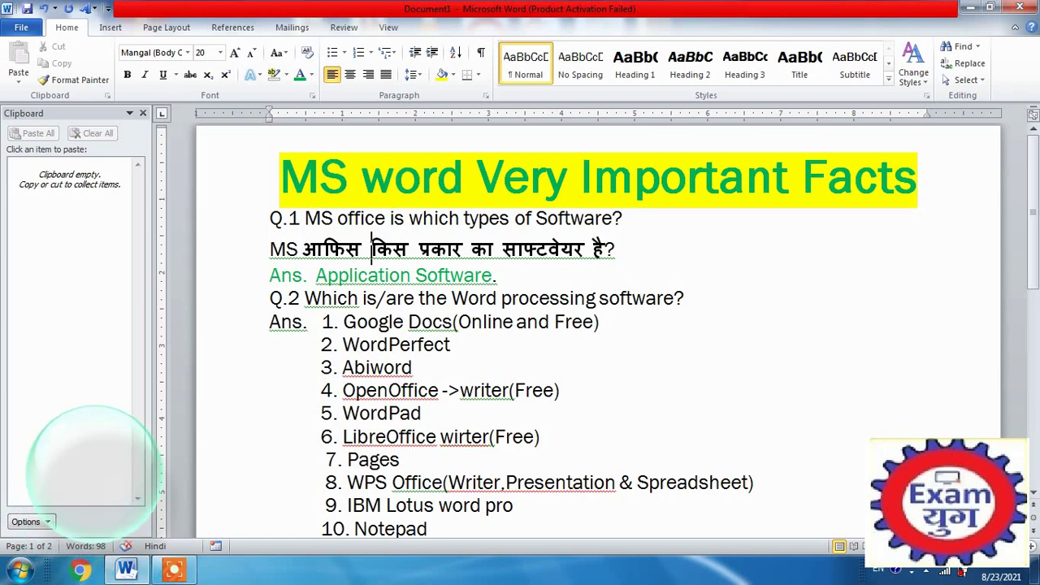
pyautogui.click(473, 407)
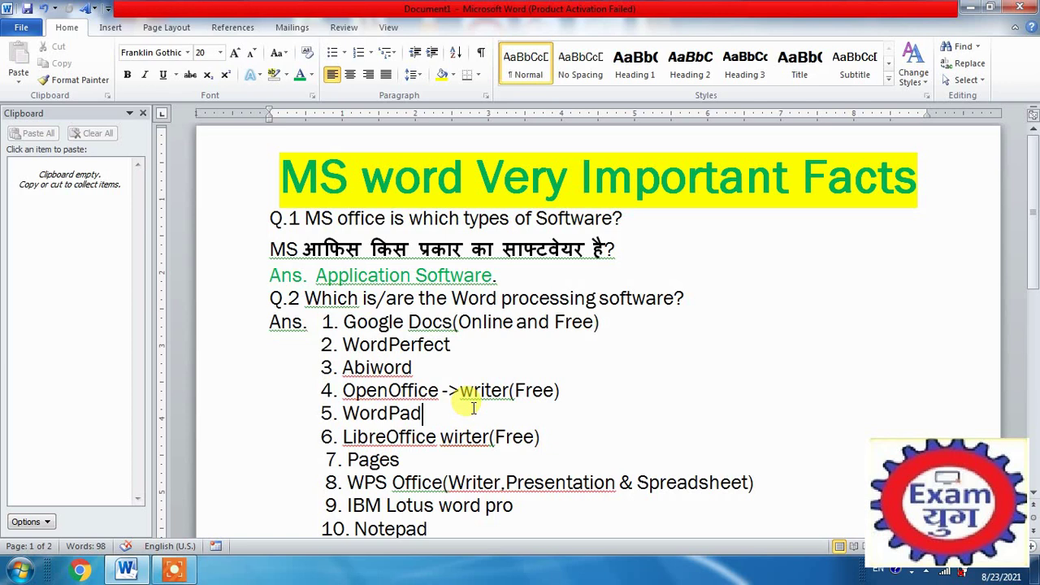
pyautogui.scroll(-1, 468, 406)
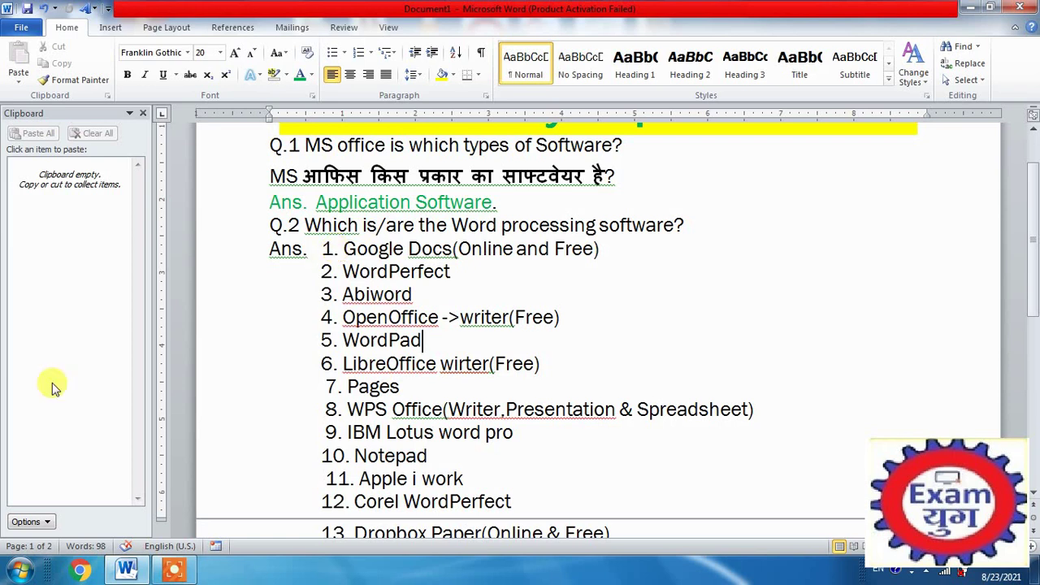
# Step: Switch to Chrome showing the Google Docs home page with its new-document templates
pyautogui.click(167, 575)
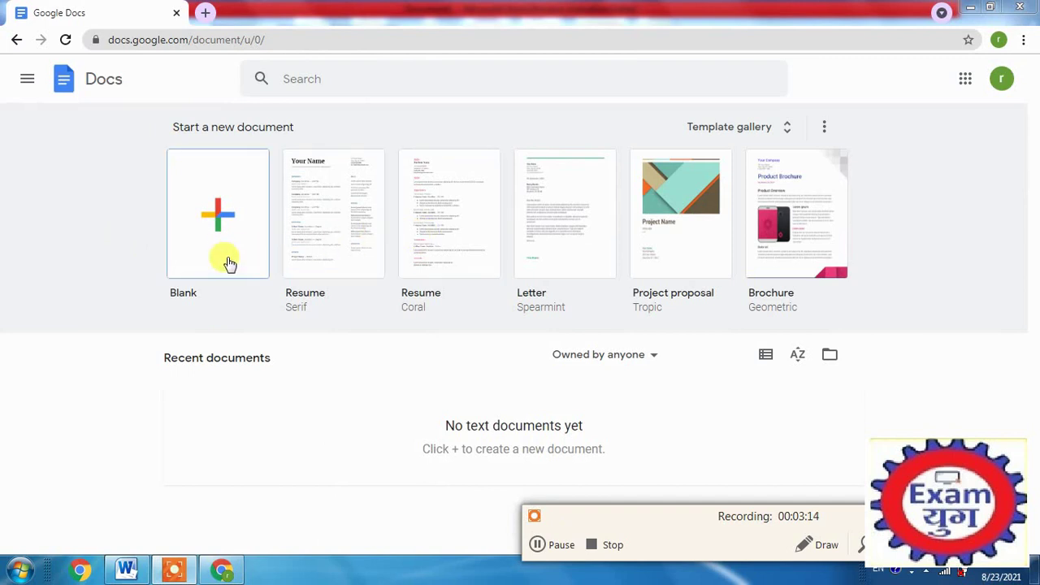
# Step: Create a blank Google Docs document with '=rand()' on its first line
pyautogui.click(209, 229)
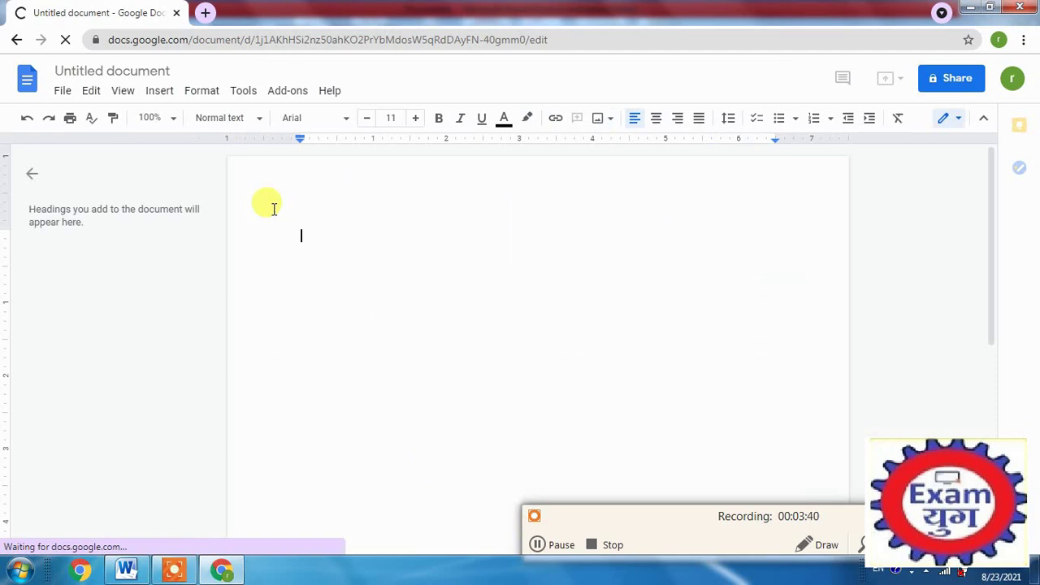
pyautogui.write('=')
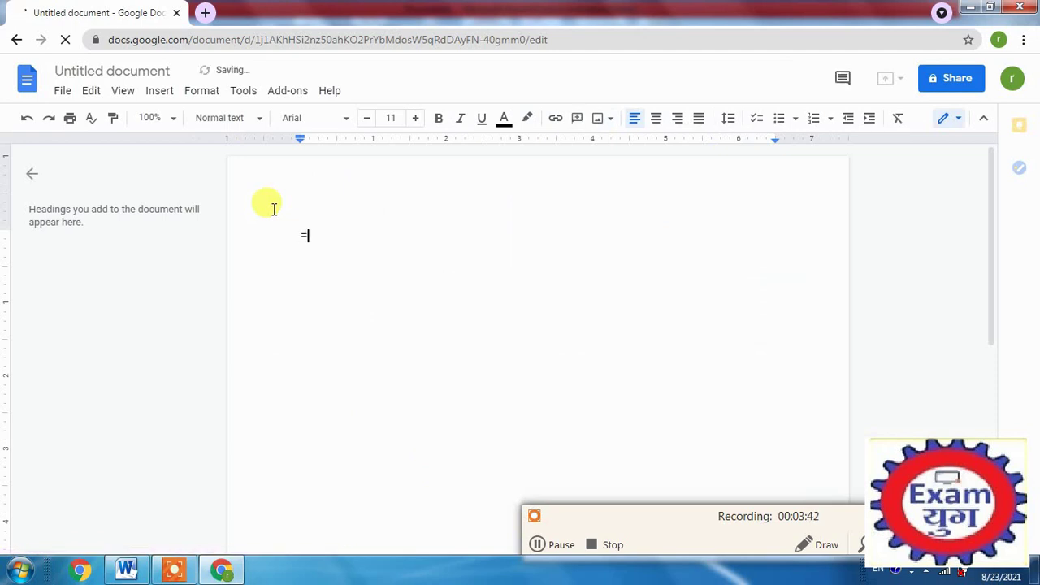
pyautogui.write('rand')
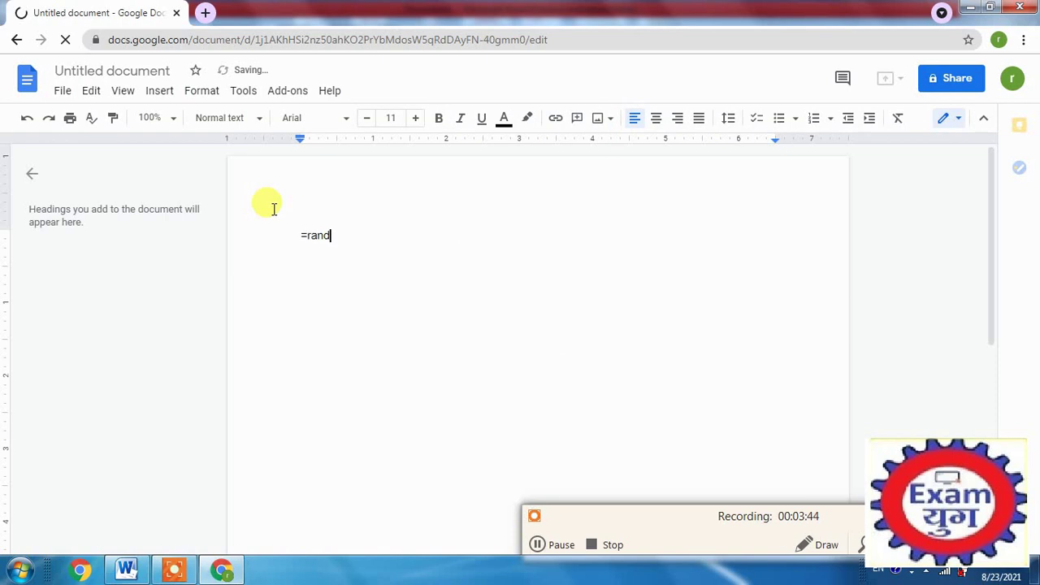
pyautogui.write('()')
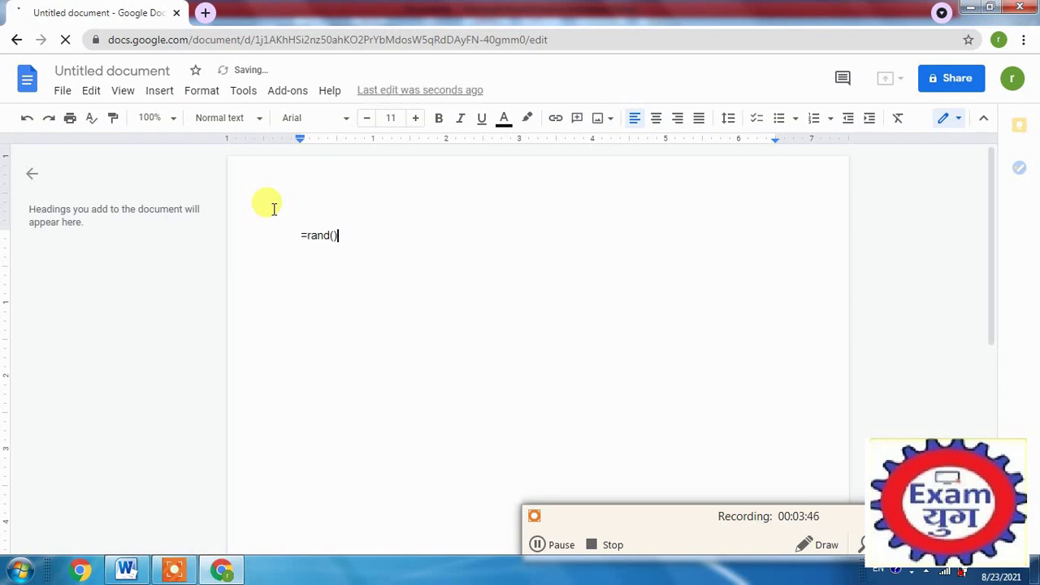
pyautogui.press('Return')
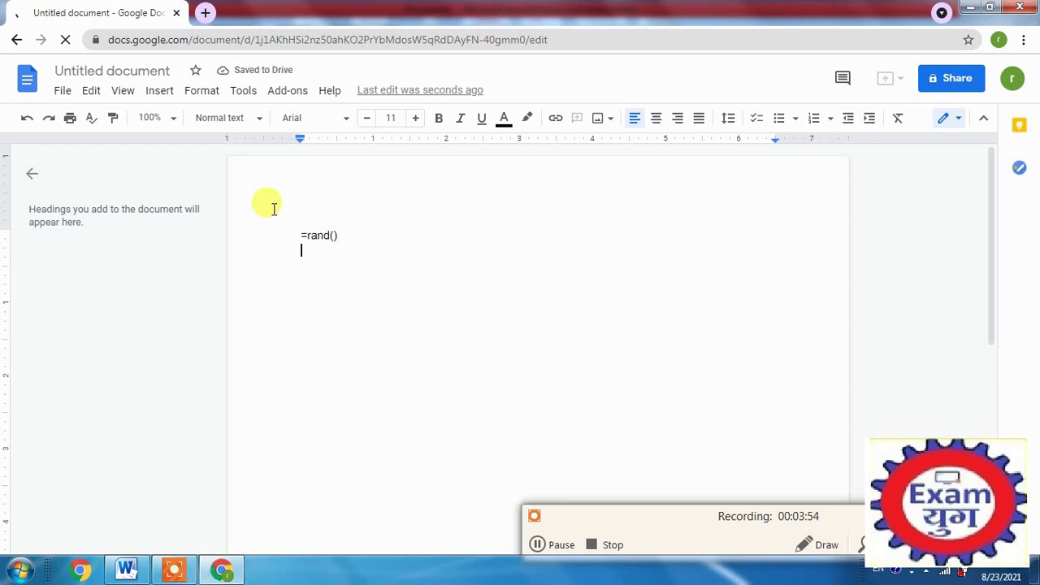
# Step: Launch Word from the Run box with a blank document and 22 pt font
pyautogui.press('super+r')
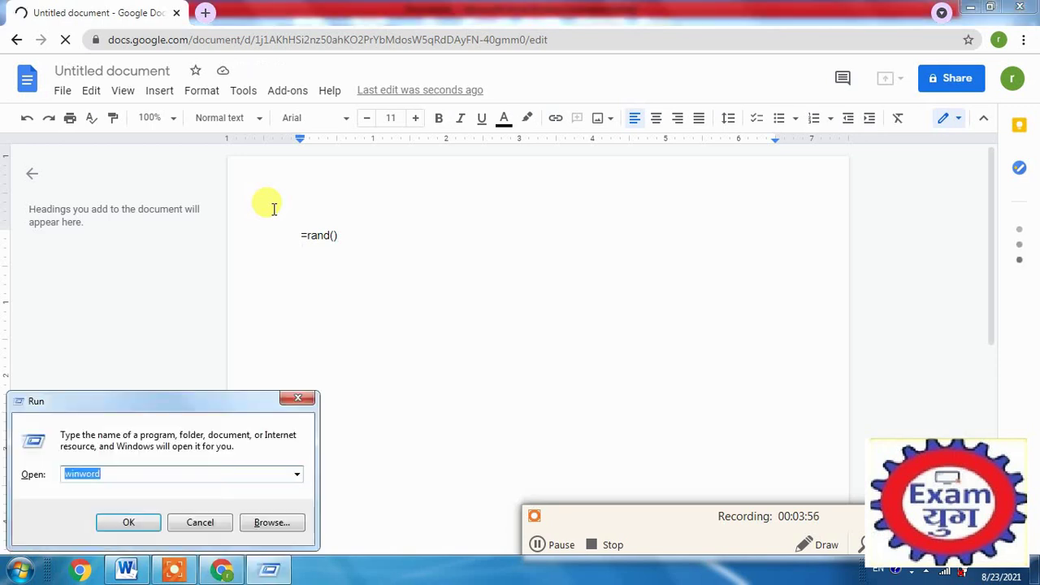
pyautogui.press('Return')
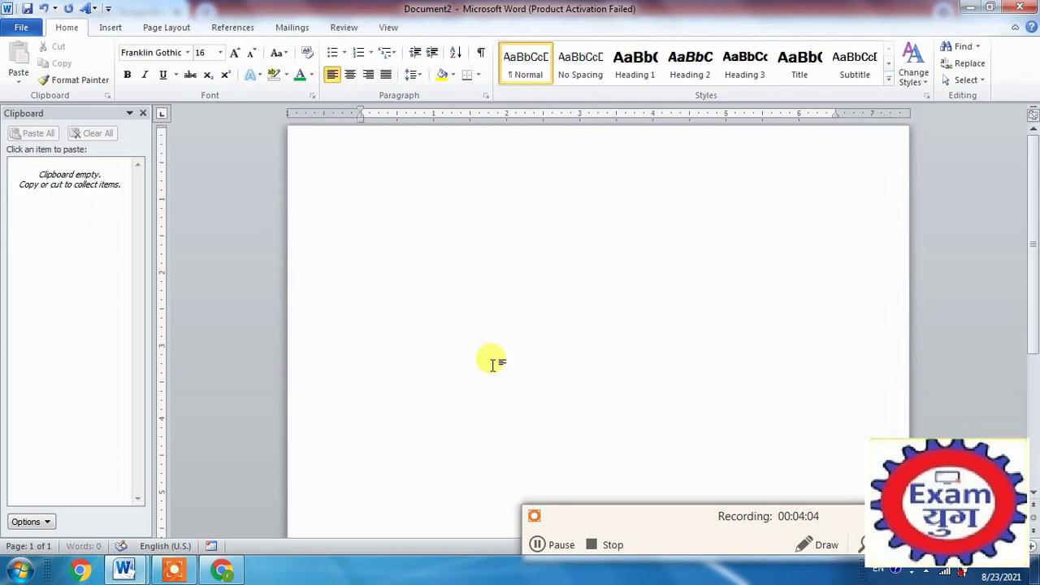
pyautogui.hotkey('ctrl', 'shift', '.')
pyautogui.hotkey('ctrl', 'shift', '.')
pyautogui.hotkey('ctrl', 'shift', '.')
# Step: Expand =rand() into sample paragraphs in Word, then go back to the Google Docs document
pyautogui.write('=')
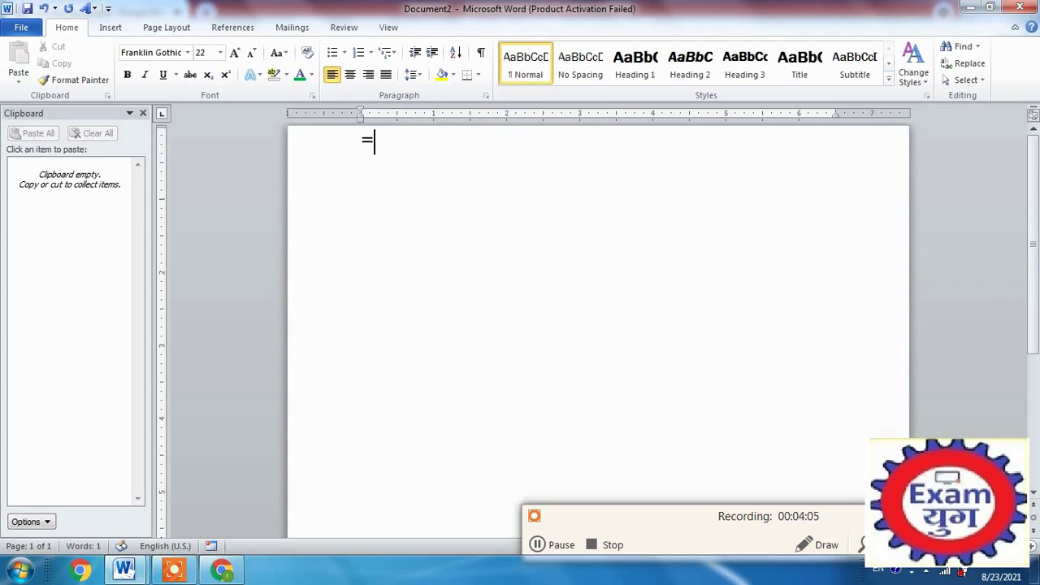
pyautogui.write('rand()')
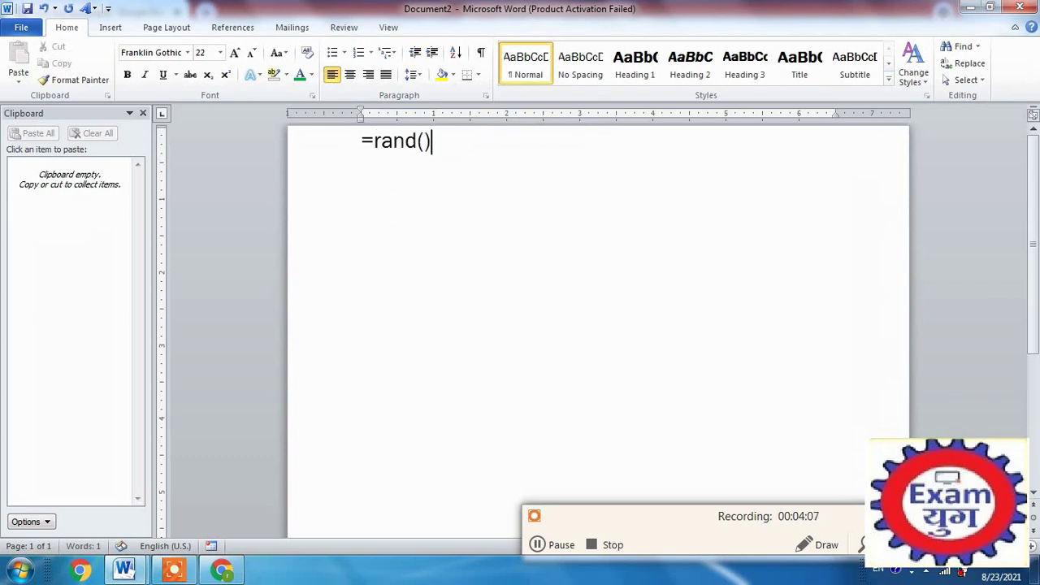
pyautogui.press('Return')
pyautogui.scroll(3, 483, 195)
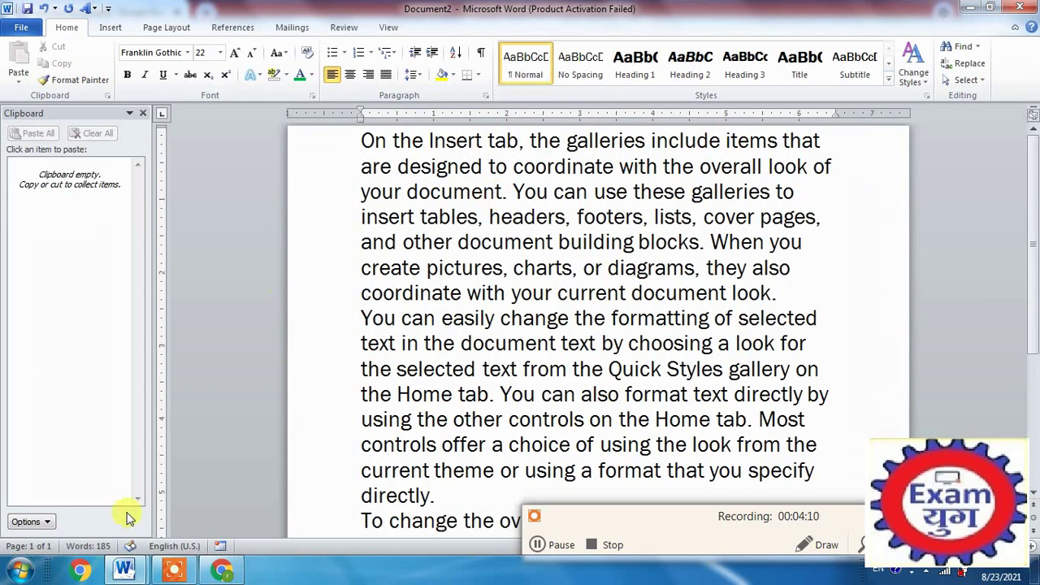
pyautogui.click(213, 572)
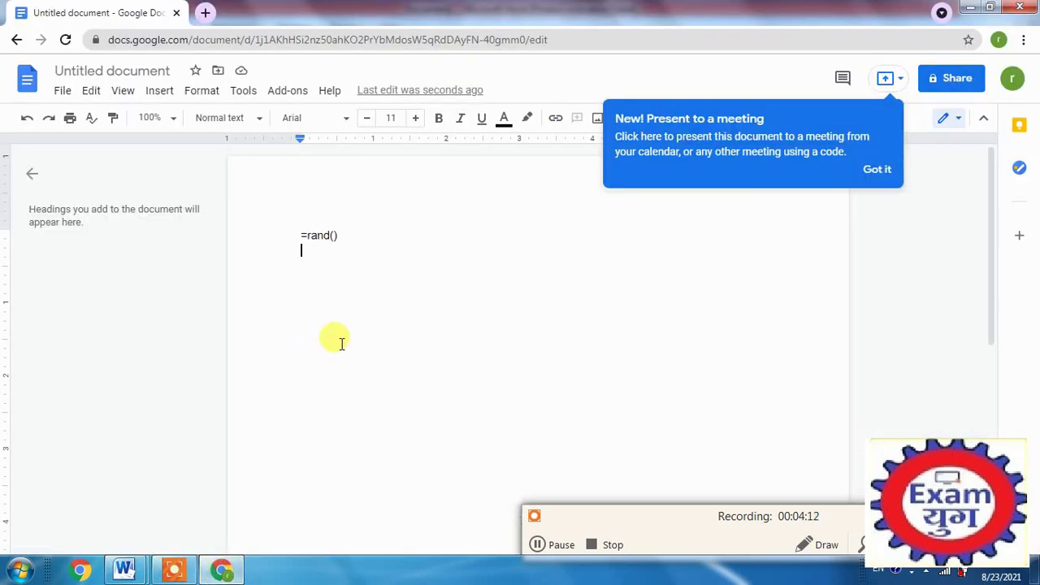
# Step: Replace the document's =rand() line with the filler text 'Sdfasfjkad;s fjasdfkj;dasjf;das ksdf daskjf'
pyautogui.hotkey('ctrl', 'a')
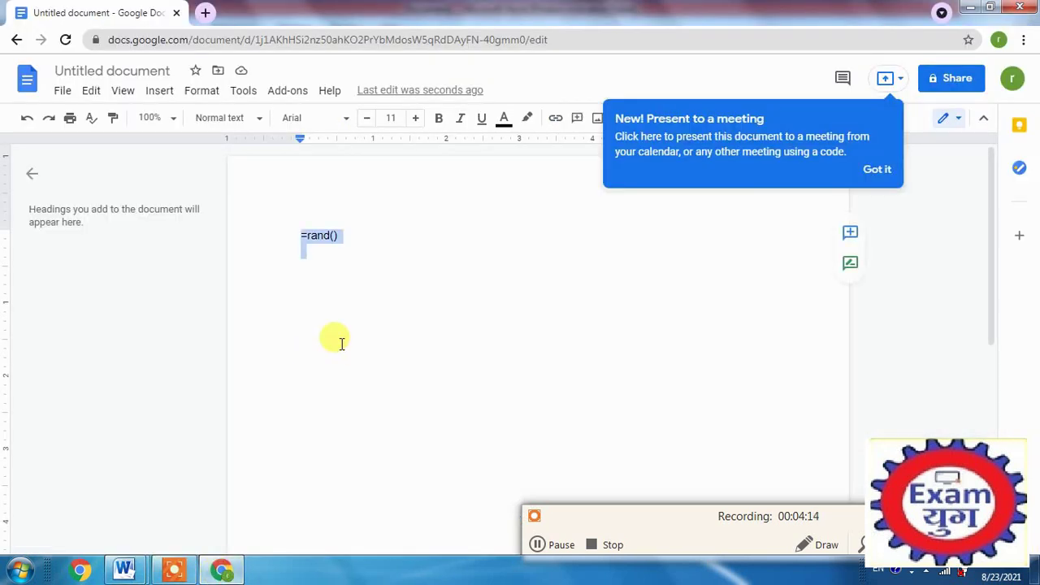
pyautogui.write('=')
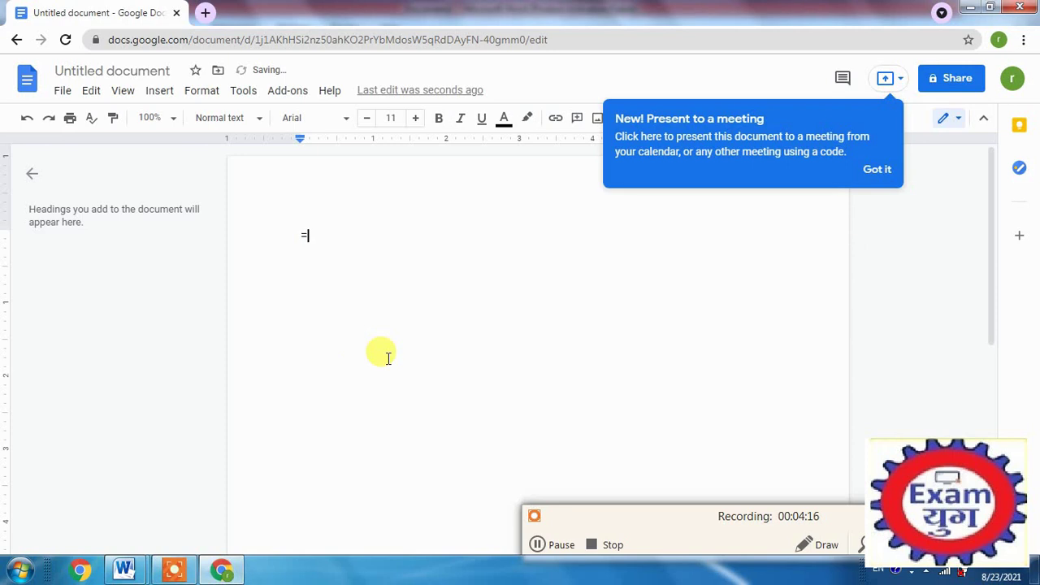
pyautogui.write('rand')
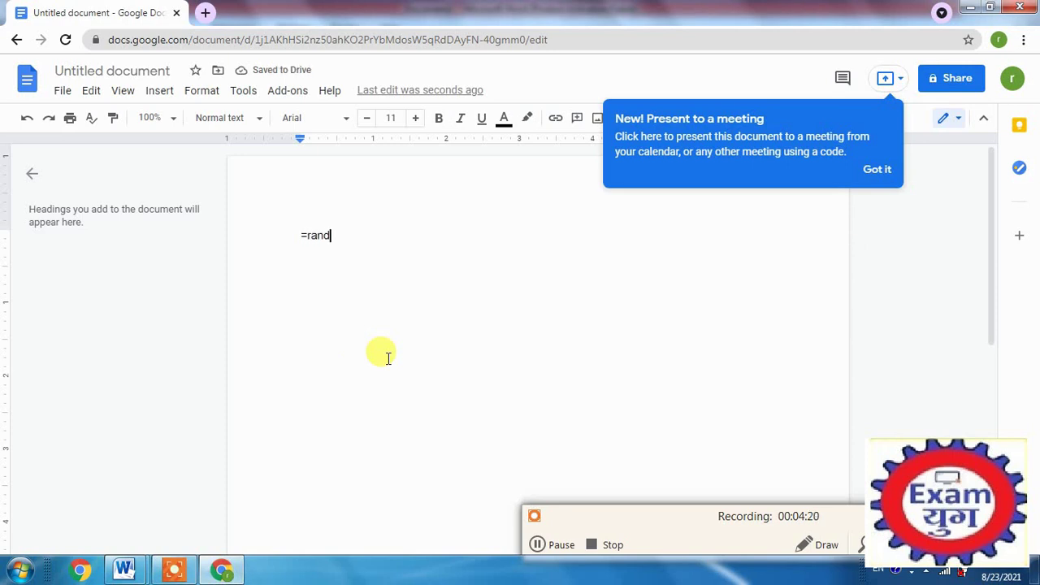
pyautogui.write('()')
pyautogui.press('Return')
pyautogui.hotkey('ctrl', 'a')
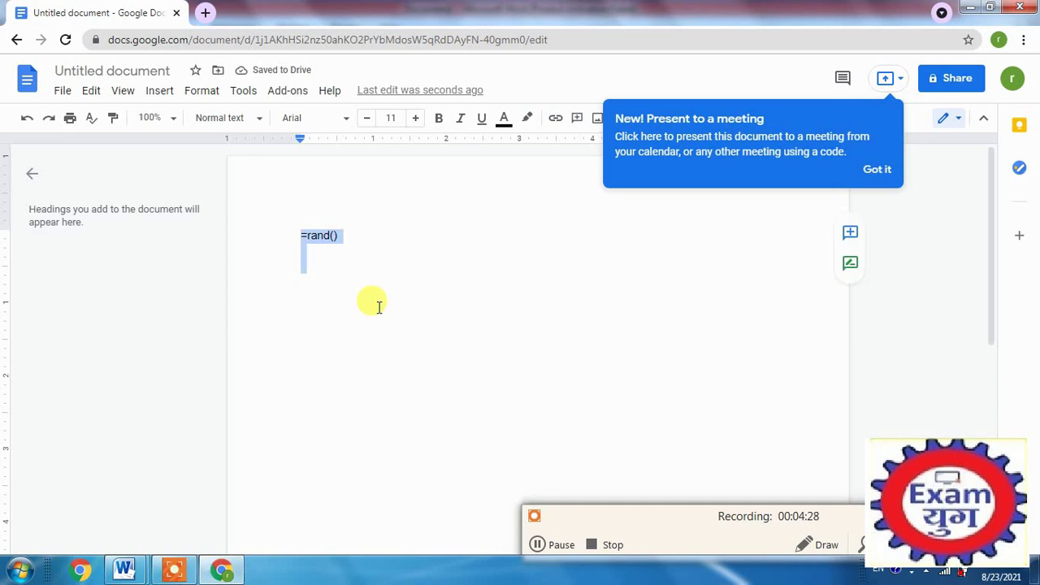
pyautogui.hotkey('ctrl', 'z')
# Step: Make the placeholder line bold, italic, underlined and red
pyautogui.doubleClick(524, 235)
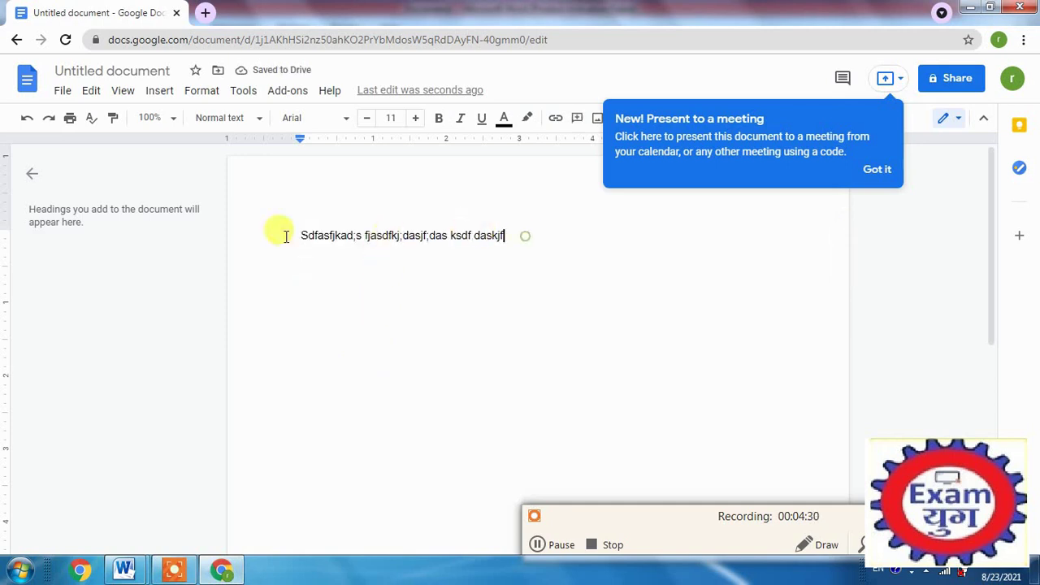
pyautogui.moveTo(524, 235); pyautogui.dragTo(247, 236)
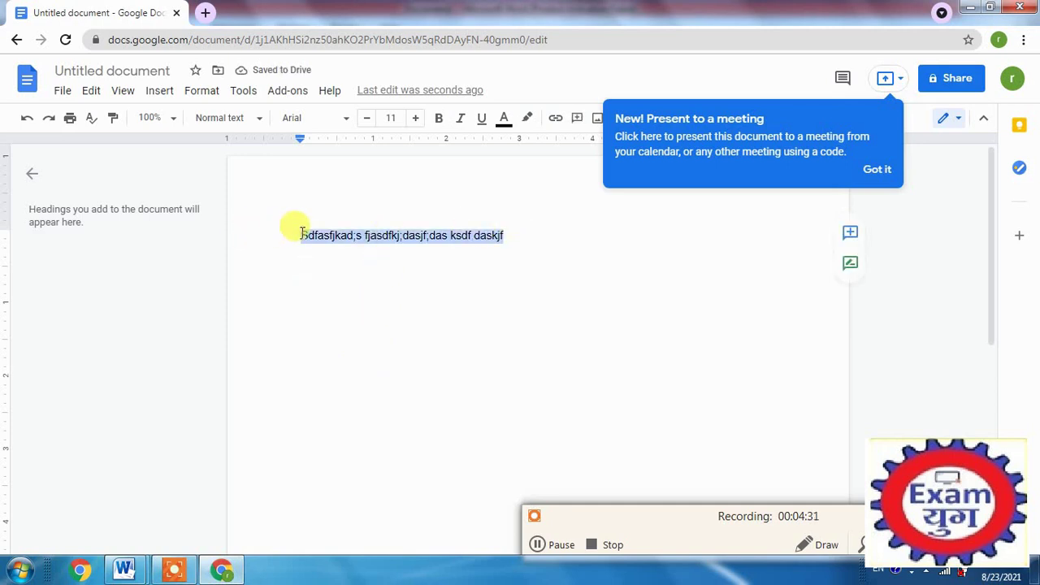
pyautogui.click(440, 118)
pyautogui.click(460, 119)
pyautogui.click(481, 119)
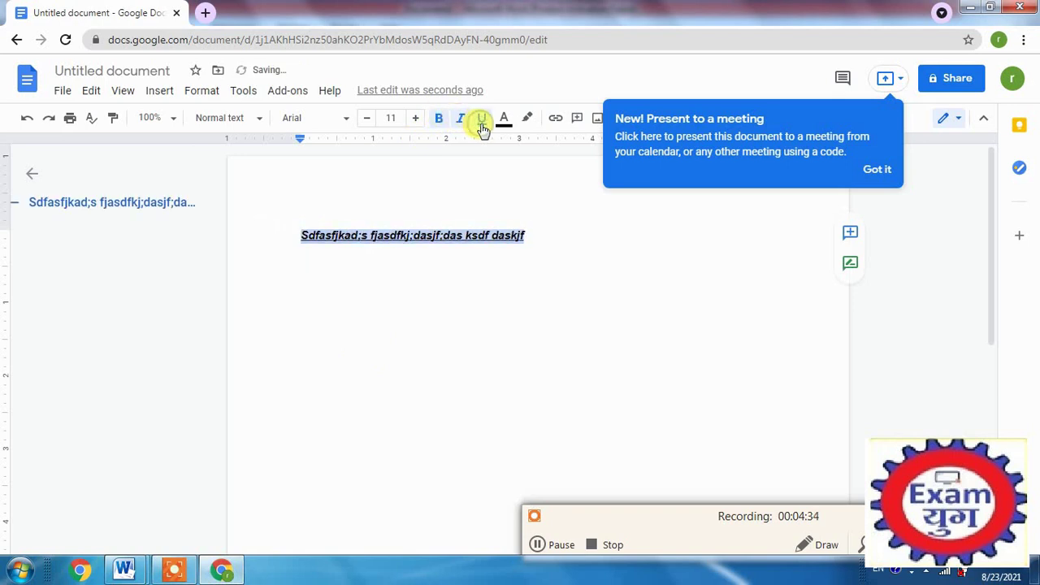
pyautogui.click(504, 124)
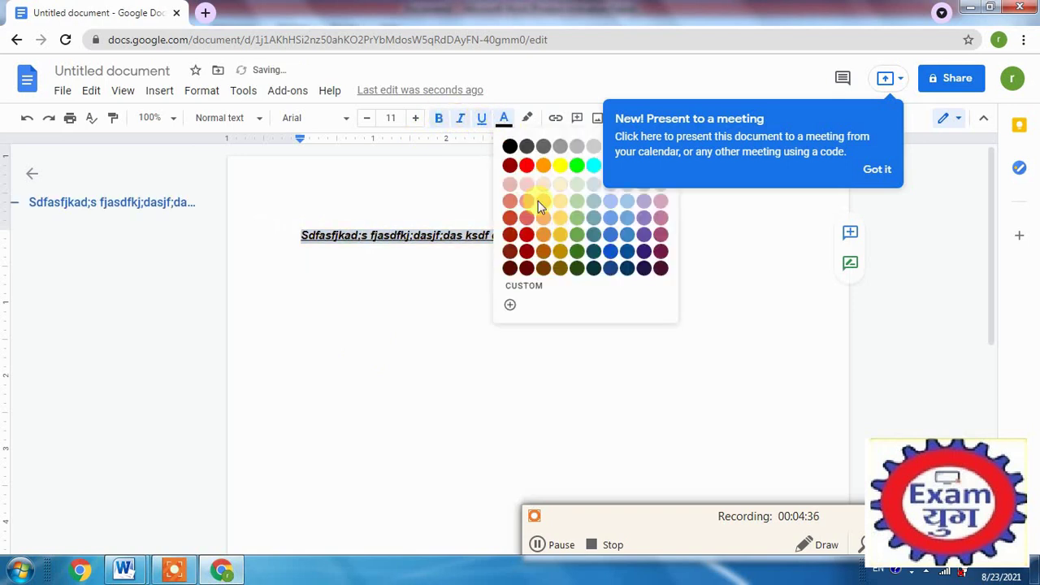
pyautogui.click(527, 168)
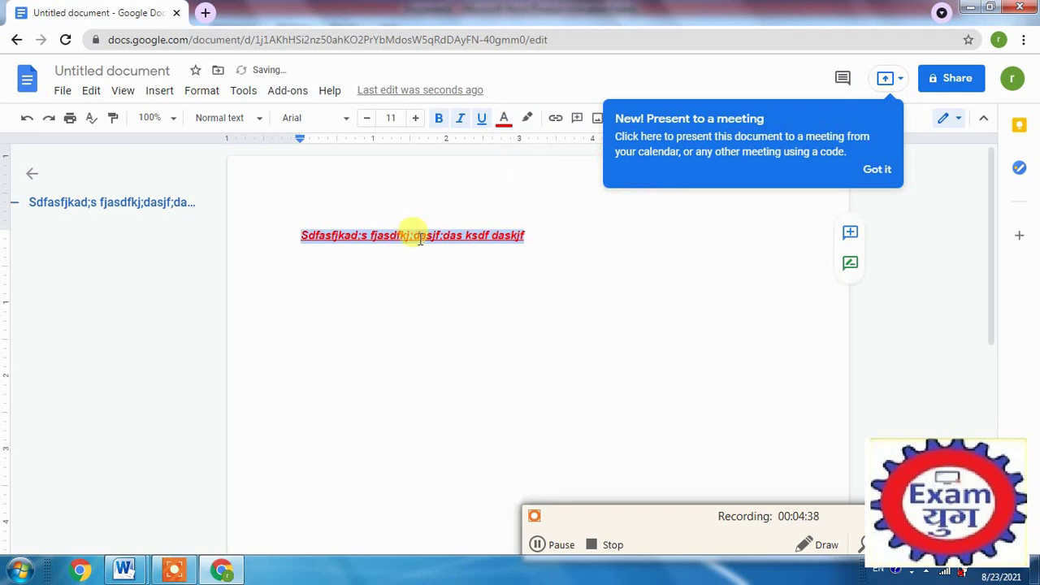
# Step: Enlarge the red line's font and add a line reading 'ctrl+shfit+>' below it
pyautogui.hotkey('ctrl', 'shift', '.')
pyautogui.hotkey('ctrl', 'shift', '.')
pyautogui.hotkey('ctrl', 'shift', '.')
pyautogui.hotkey('ctrl', 'shift', '.')
pyautogui.hotkey('ctrl', 'shift', '.')
pyautogui.hotkey('ctrl', 'shift', '.')
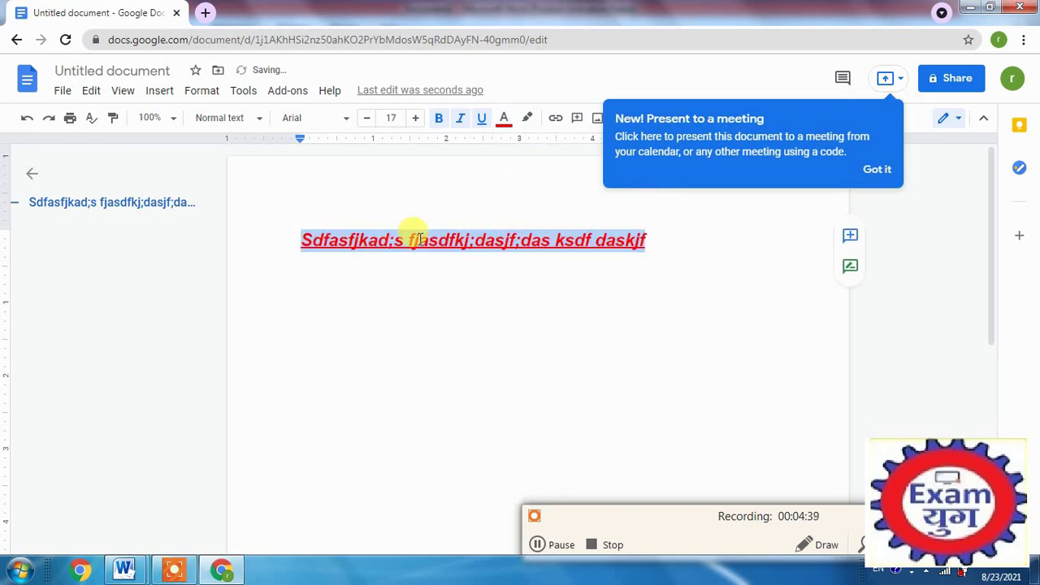
pyautogui.press('Right')
pyautogui.press('Return')
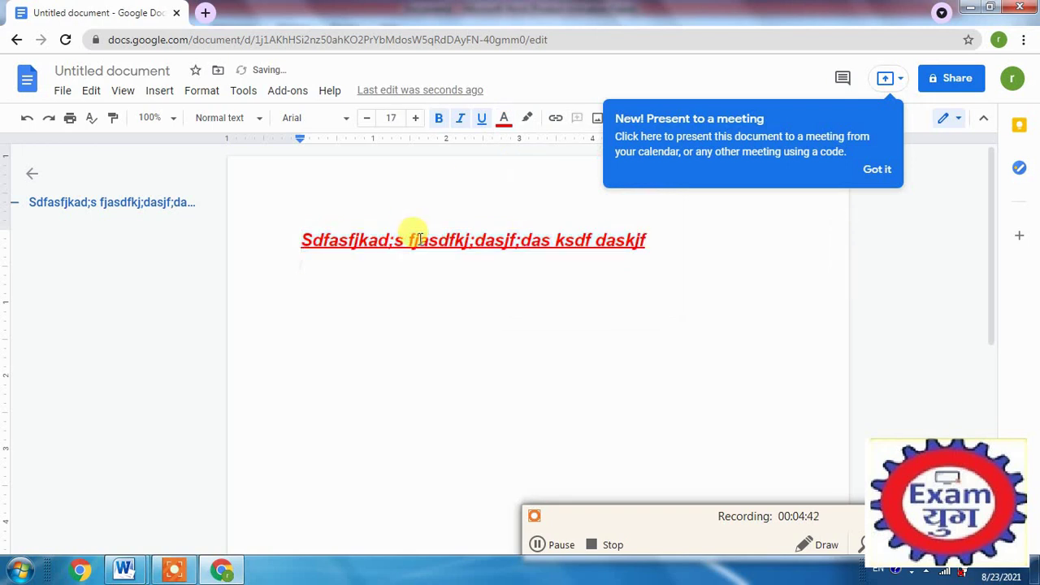
pyautogui.write('ctrll+s')
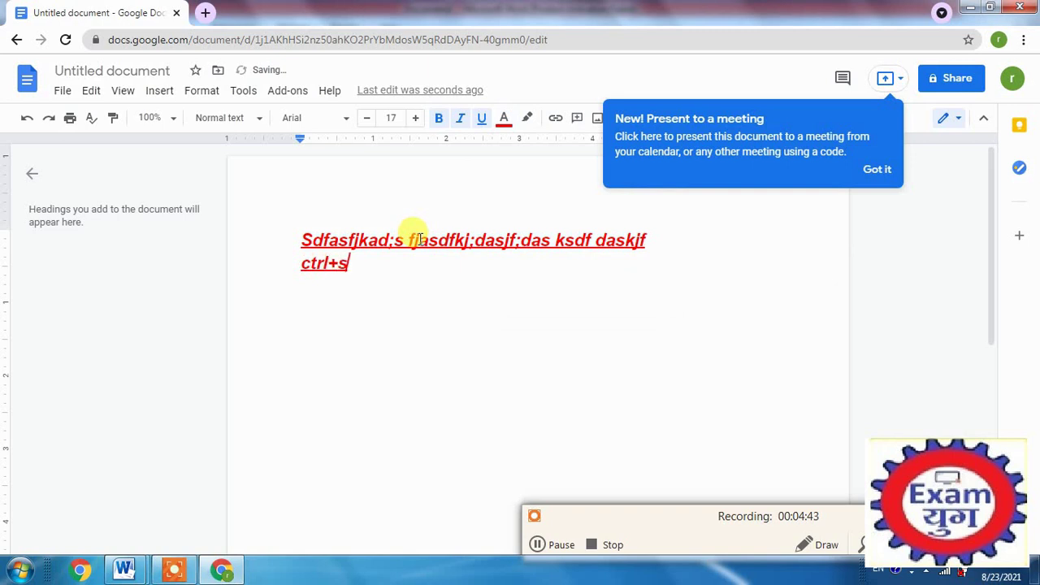
pyautogui.write('hfit>')
pyautogui.press('BackSpace')
pyautogui.write('+>')
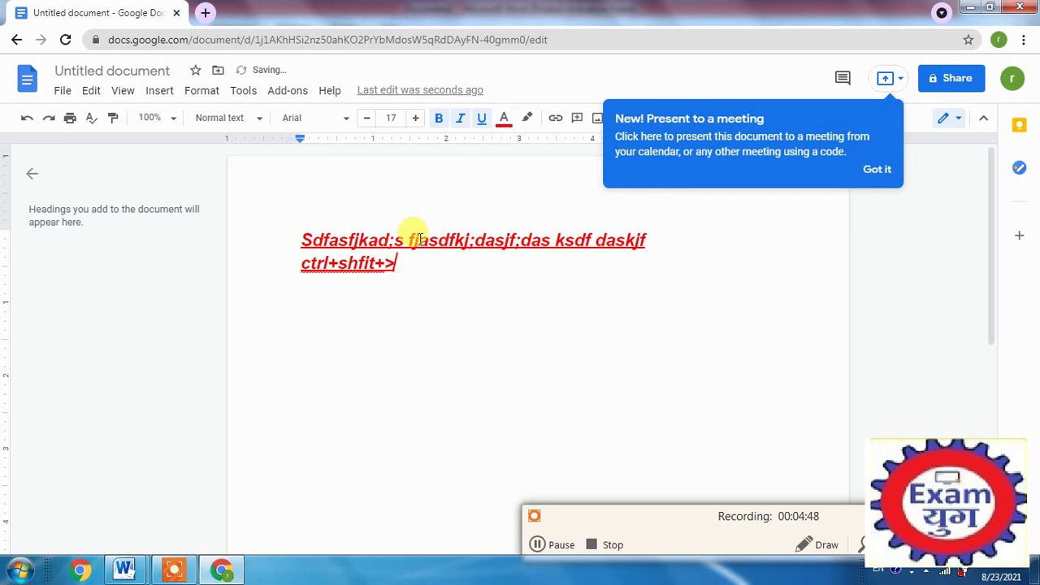
# Step: Select all the text and step its font size up with Ctrl+Shift+>
pyautogui.hotkey('ctrl', 'a')
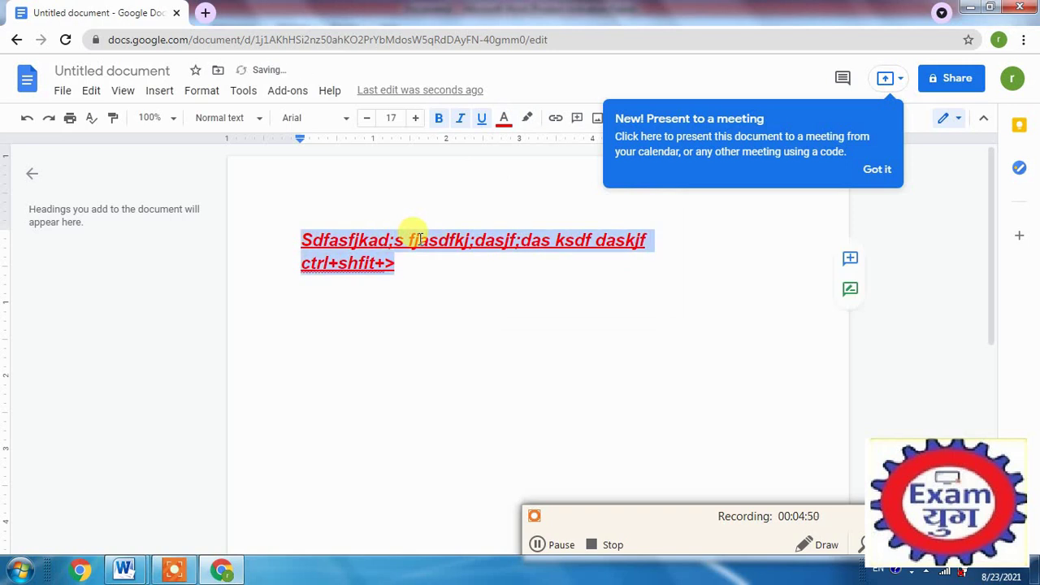
pyautogui.hotkey('ctrl', 'shift', '.')
pyautogui.hotkey('ctrl', 'shift', '.')
pyautogui.hotkey('ctrl', 'shift', '.')
pyautogui.hotkey('ctrl', 'shift', '.')
pyautogui.hotkey('ctrl', 'shift', '.')
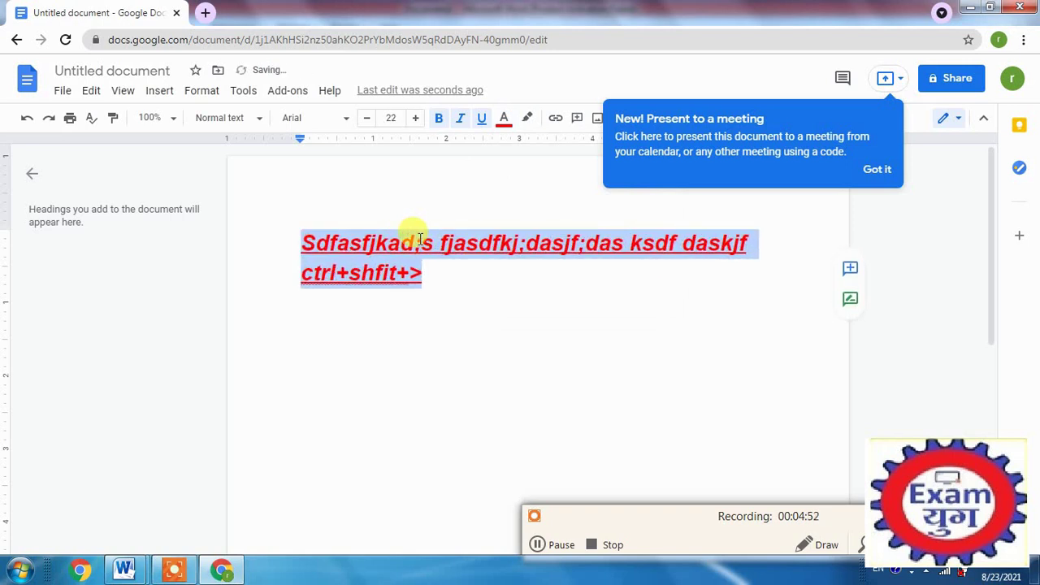
pyautogui.hotkey('ctrl', 'shift', '.')
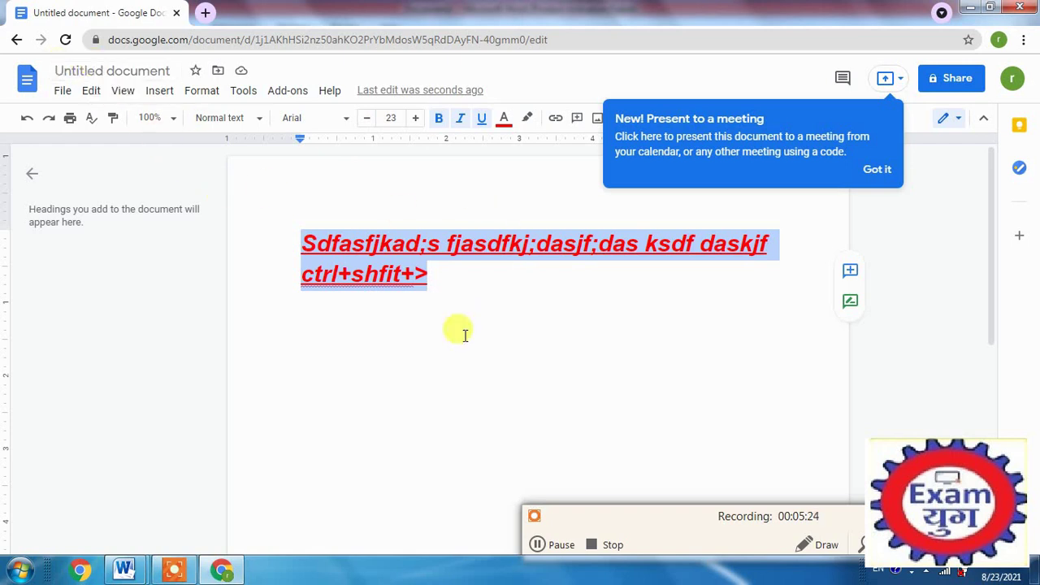
# Step: Title the Google Docs document 'examyug', then bring up the open Word windows
pyautogui.click(99, 69)
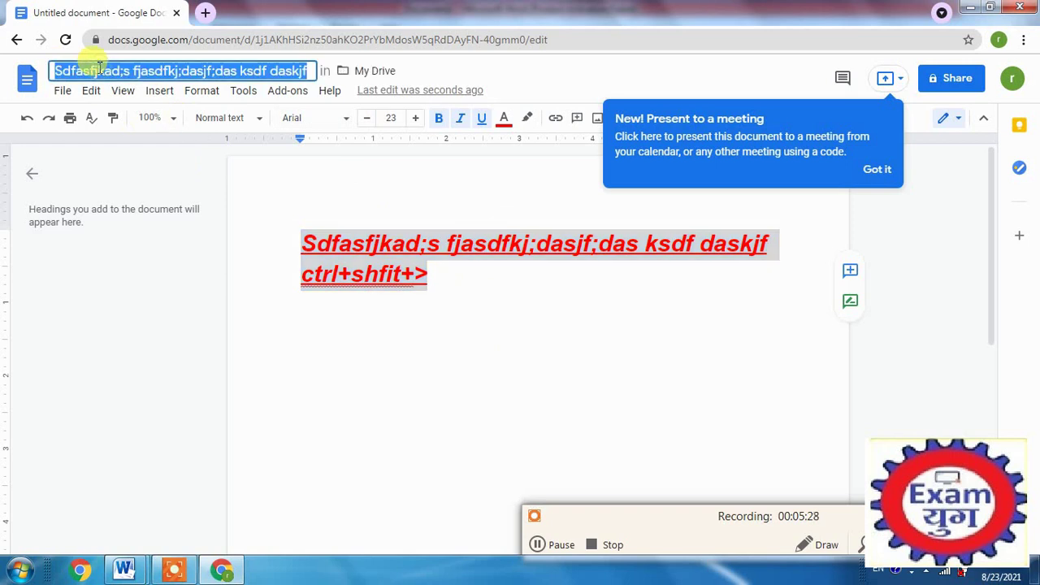
pyautogui.write('examyug')
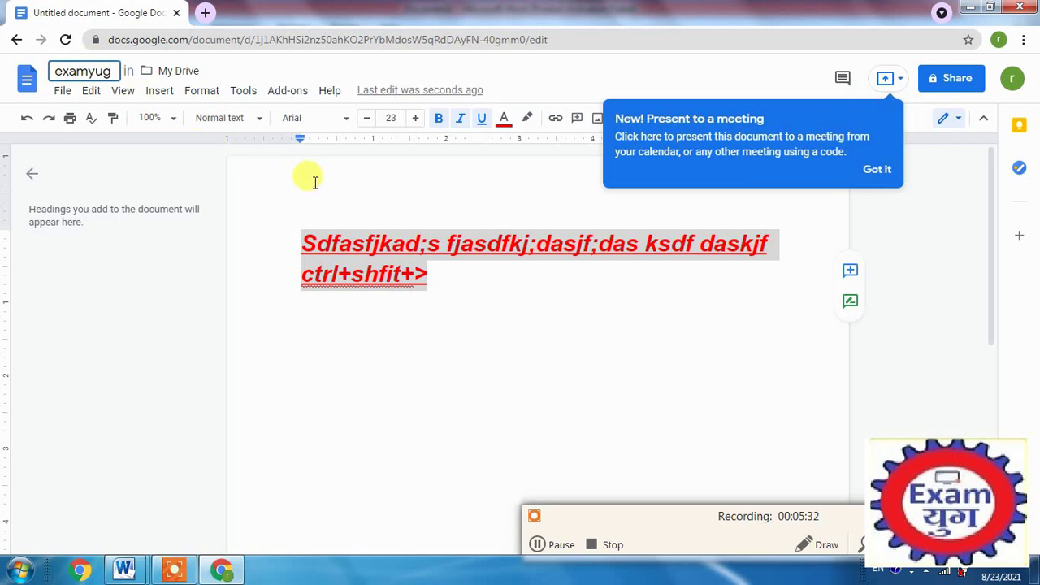
pyautogui.click(311, 175)
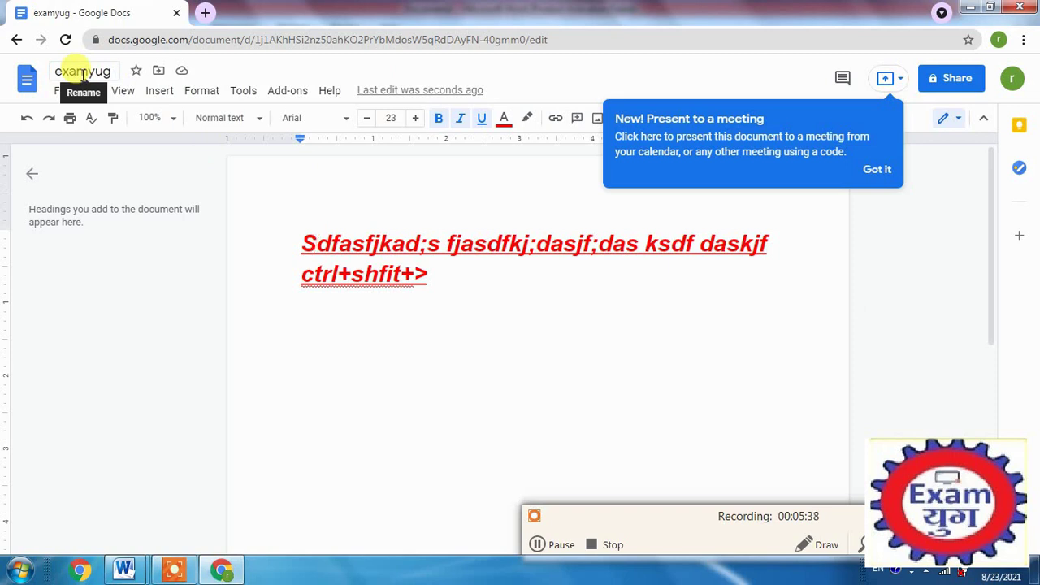
pyautogui.click(77, 72)
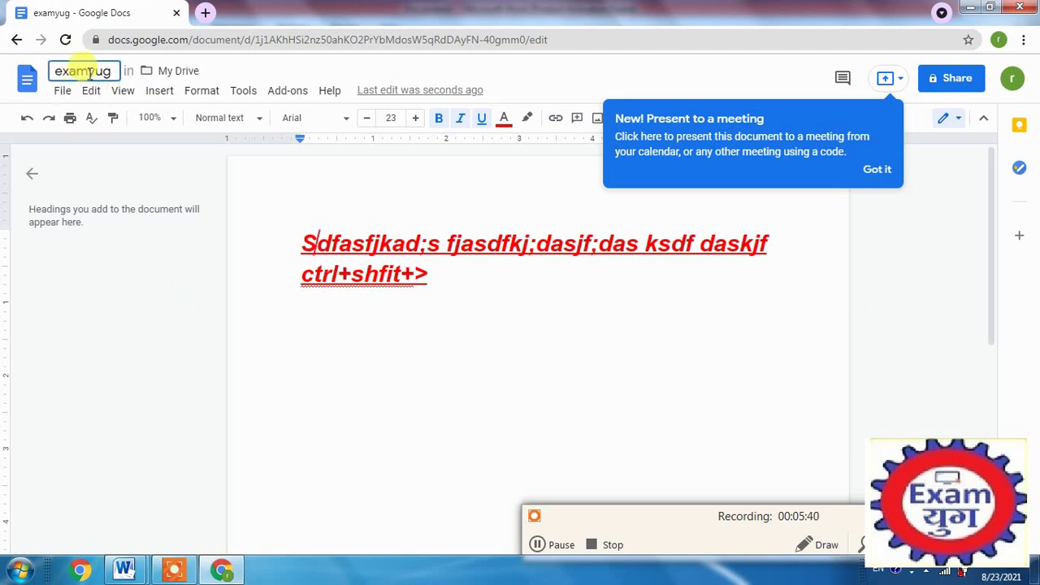
pyautogui.click(500, 369)
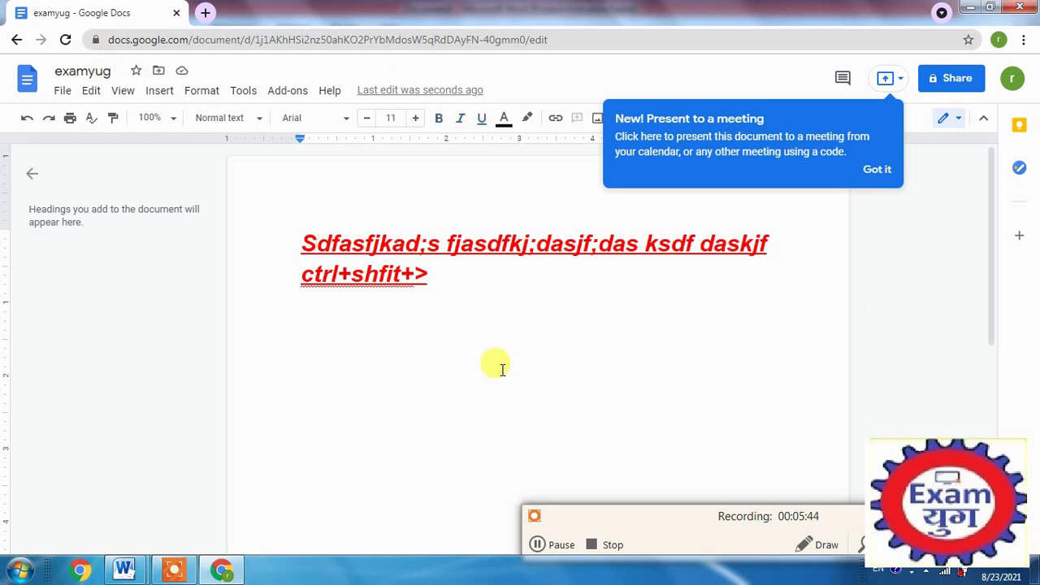
pyautogui.click(123, 569)
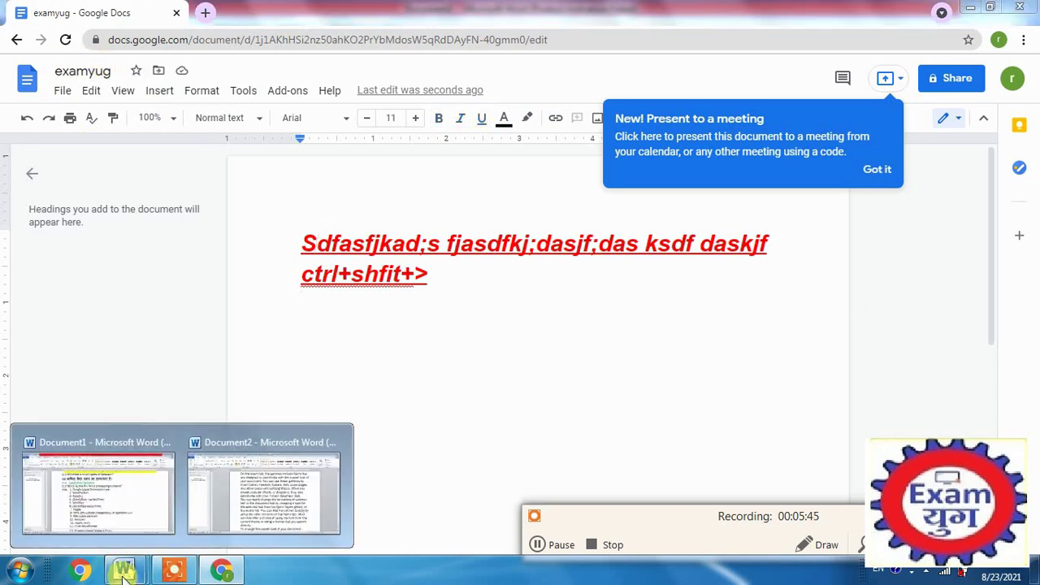
# Step: In Document1, change list item 5 to 'MS WordPad' and bring up the Run box
pyautogui.click(121, 525)
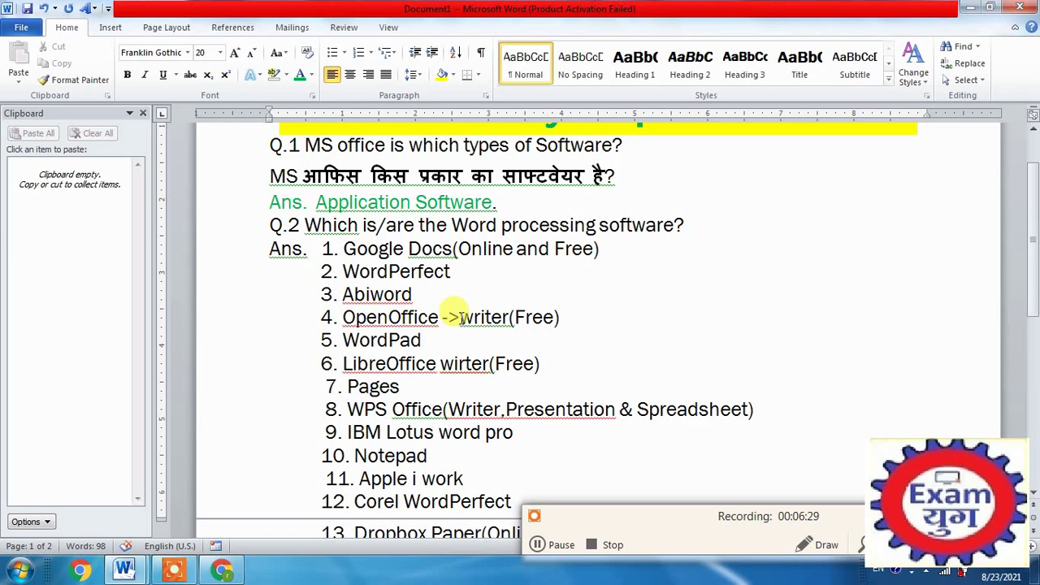
pyautogui.click(342, 340)
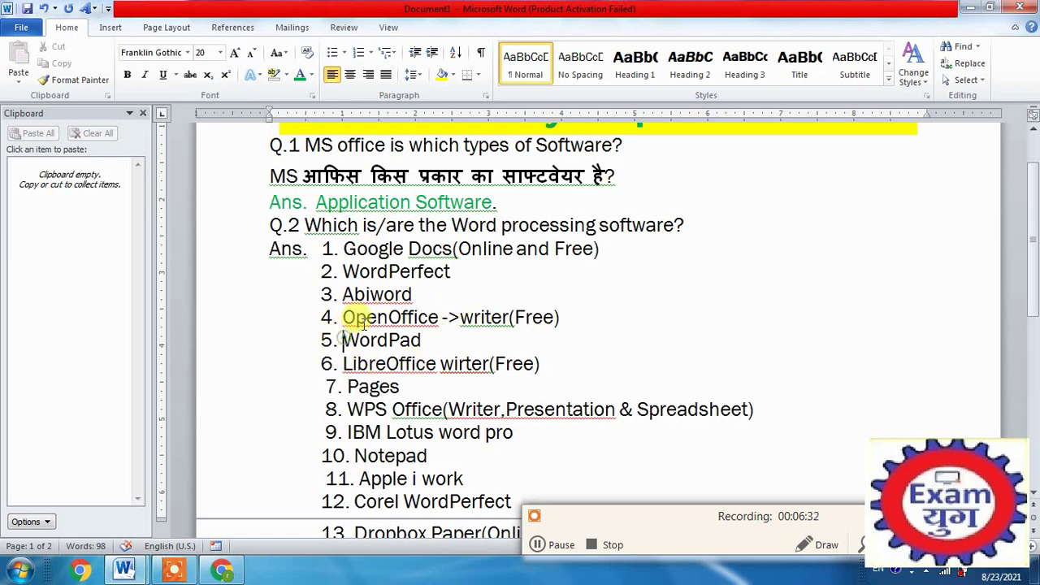
pyautogui.write('MS')
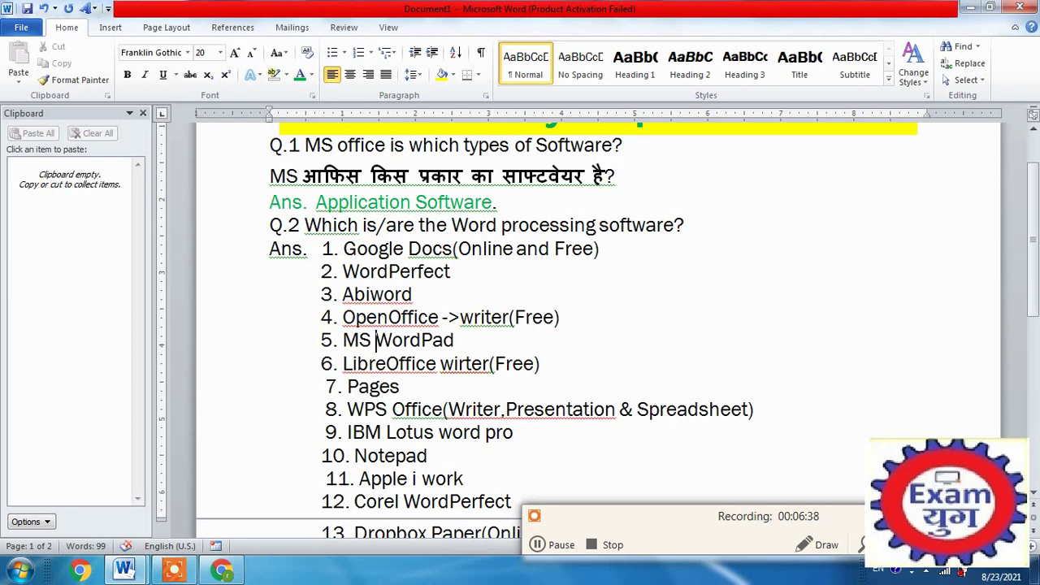
pyautogui.press('super+r')
# Step: Launch WordPad from the Run box with 'wordpad', then close it
pyautogui.write('dpad')
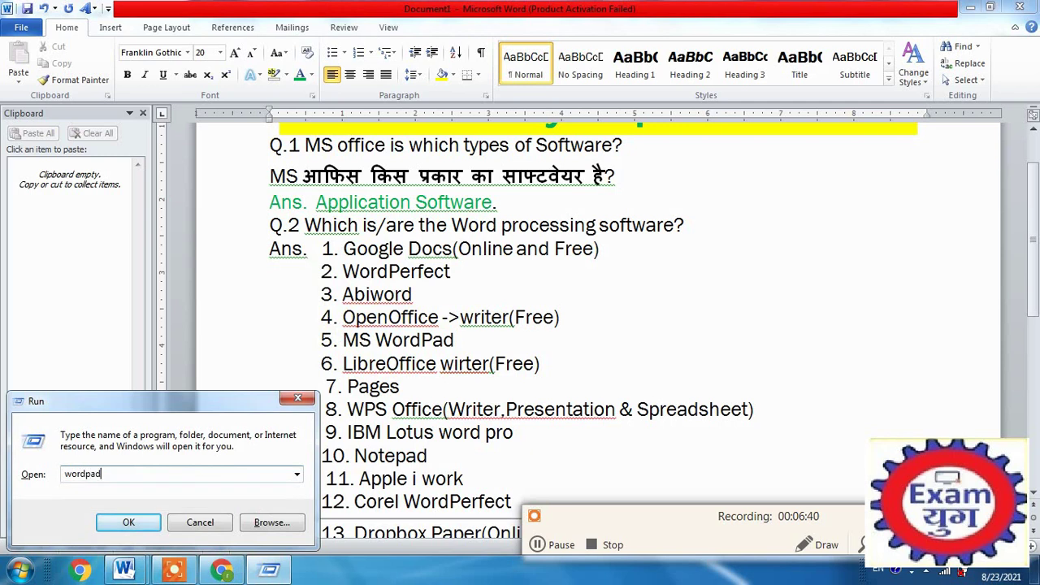
pyautogui.press('Return')
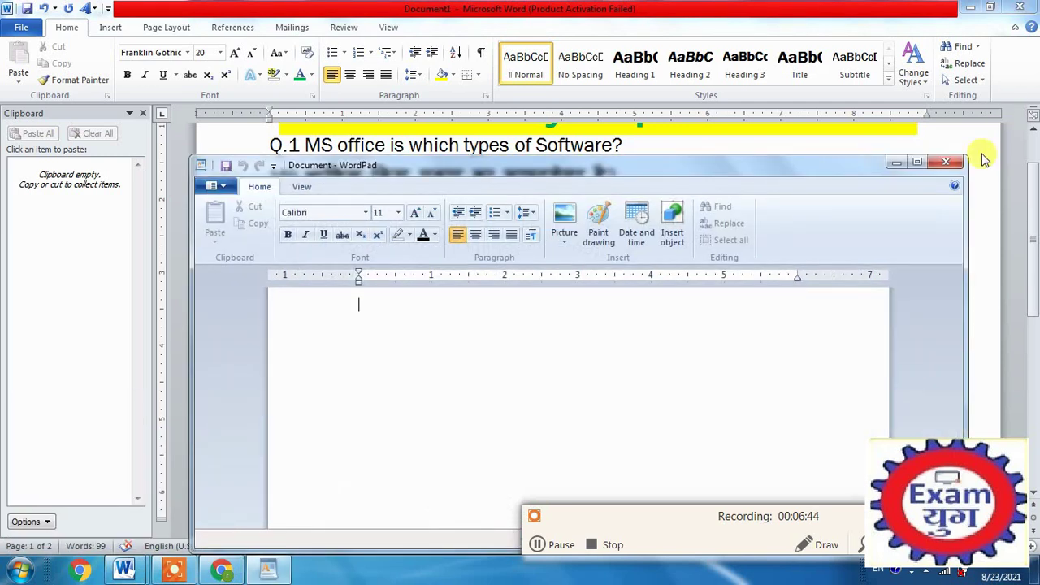
pyautogui.click(946, 161)
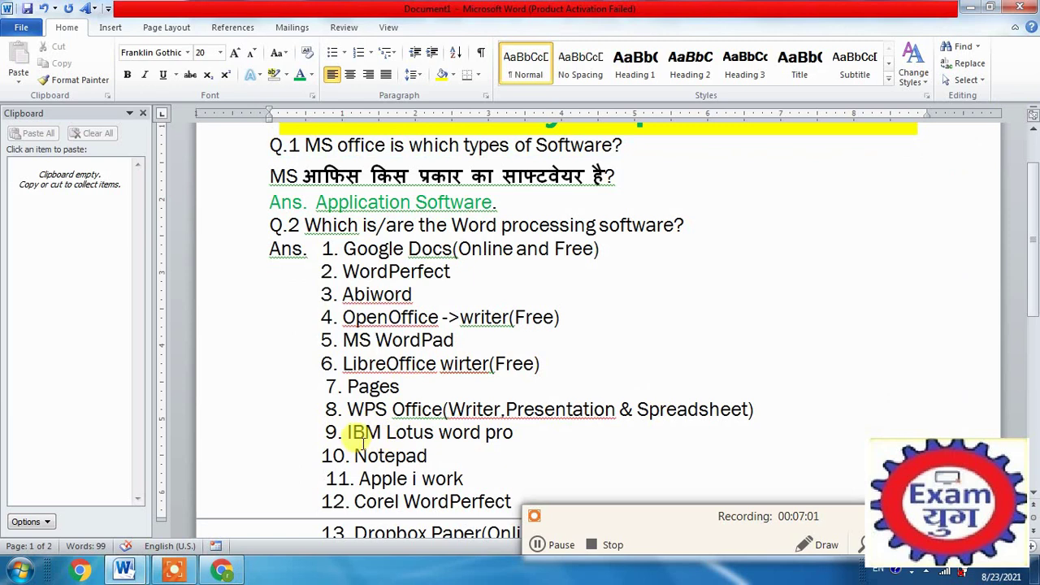
pyautogui.moveTo(368, 437); pyautogui.dragTo(435, 433)
pyautogui.scroll(-1, 399, 429)
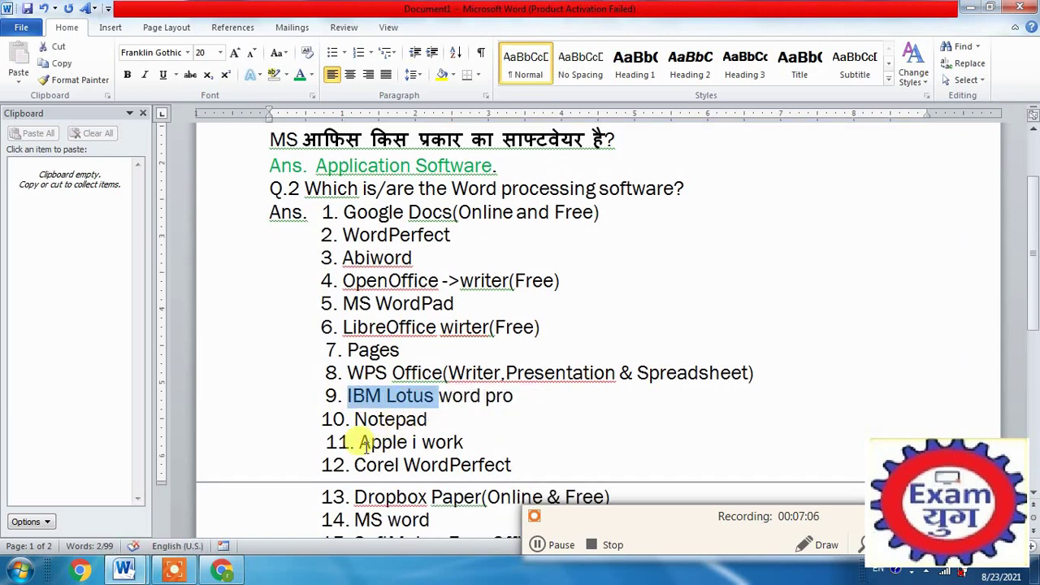
pyautogui.moveTo(356, 465); pyautogui.dragTo(377, 465)
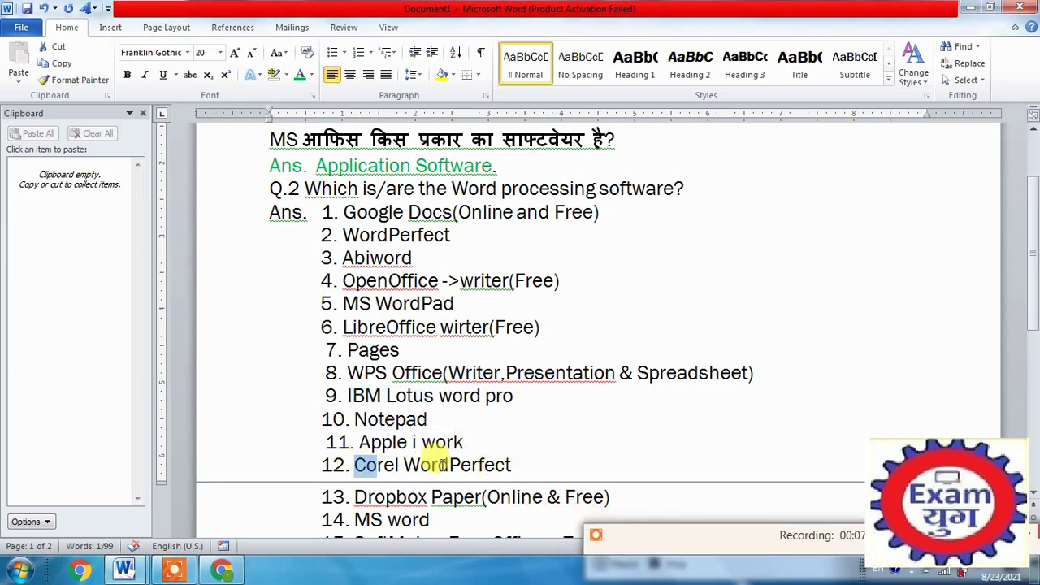
pyautogui.scroll(-2, 365, 455)
pyautogui.scroll(-1, 362, 455)
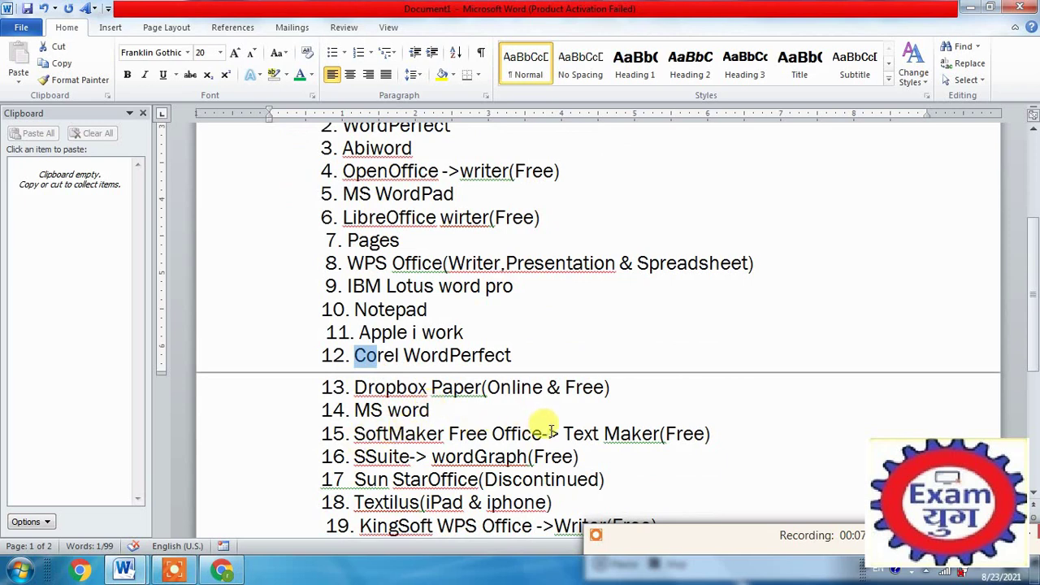
pyautogui.moveTo(559, 433); pyautogui.dragTo(471, 434)
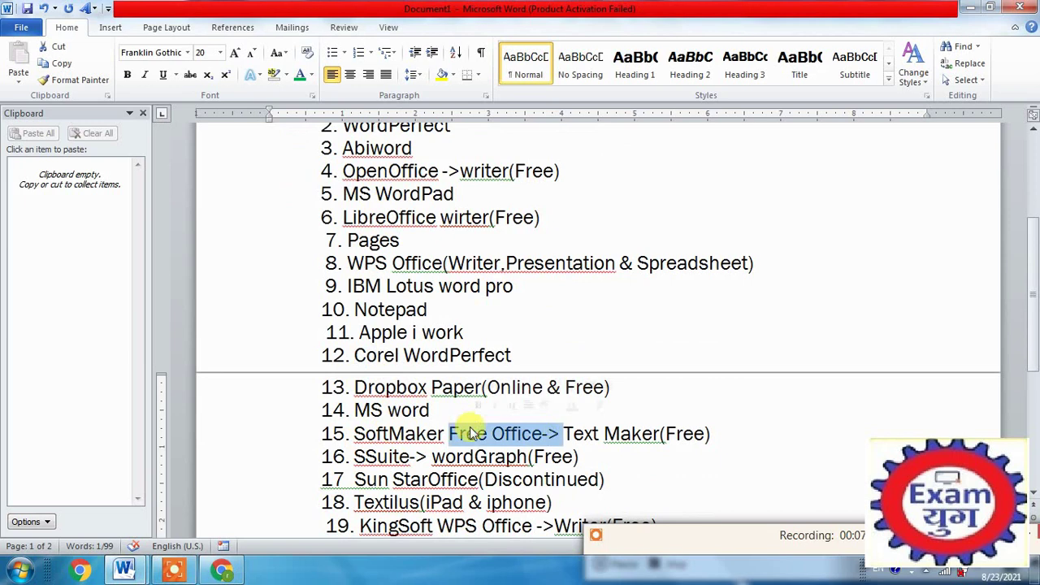
pyautogui.click(569, 433)
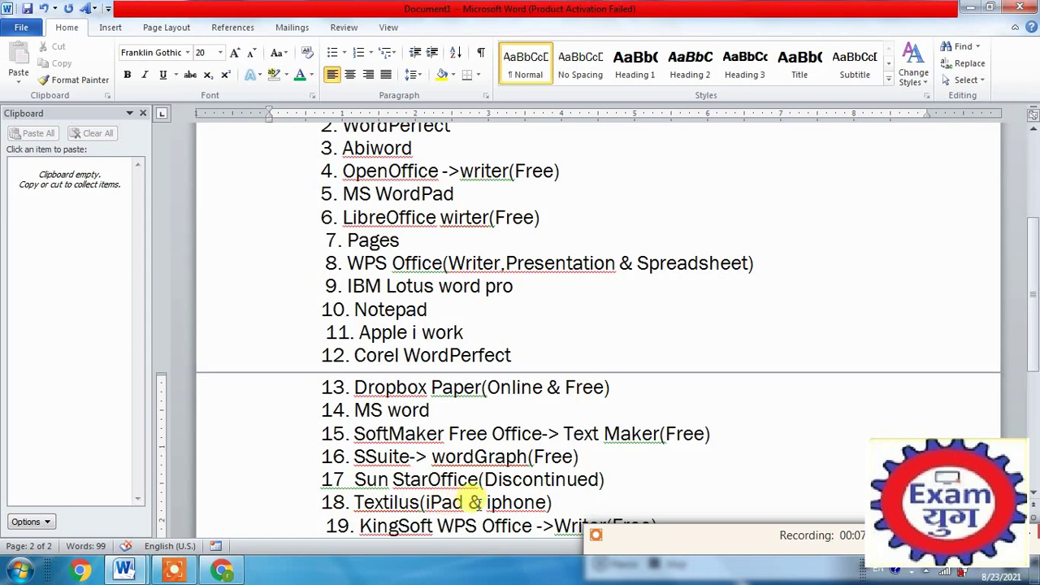
pyautogui.moveTo(524, 502); pyautogui.dragTo(486, 502)
# Step: Scroll the notes and switch to MS word Very Important Facts.docx at the Q.3 section
pyautogui.scroll(-1, 475, 497)
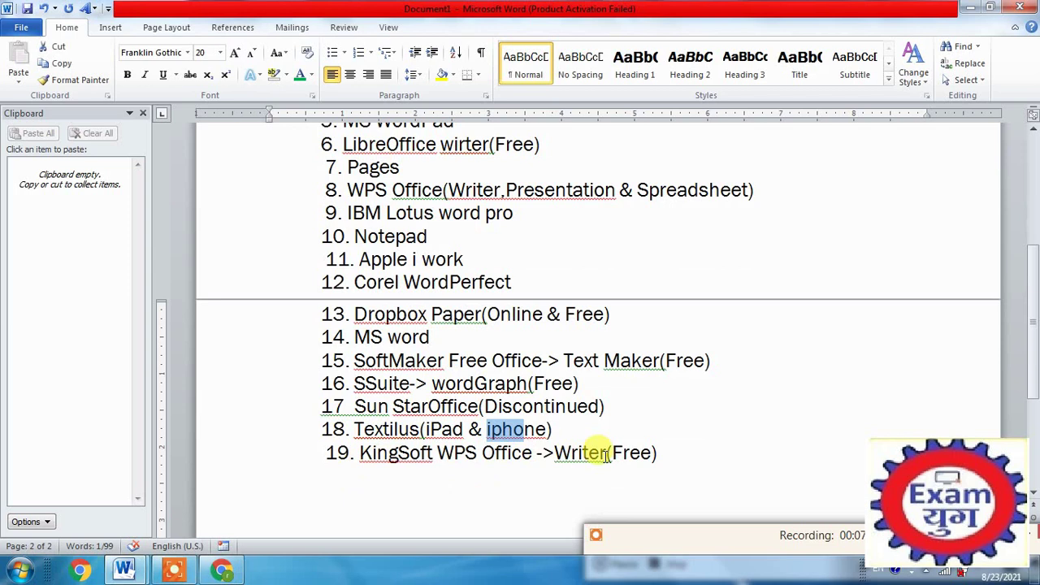
pyautogui.scroll(2, 497, 491)
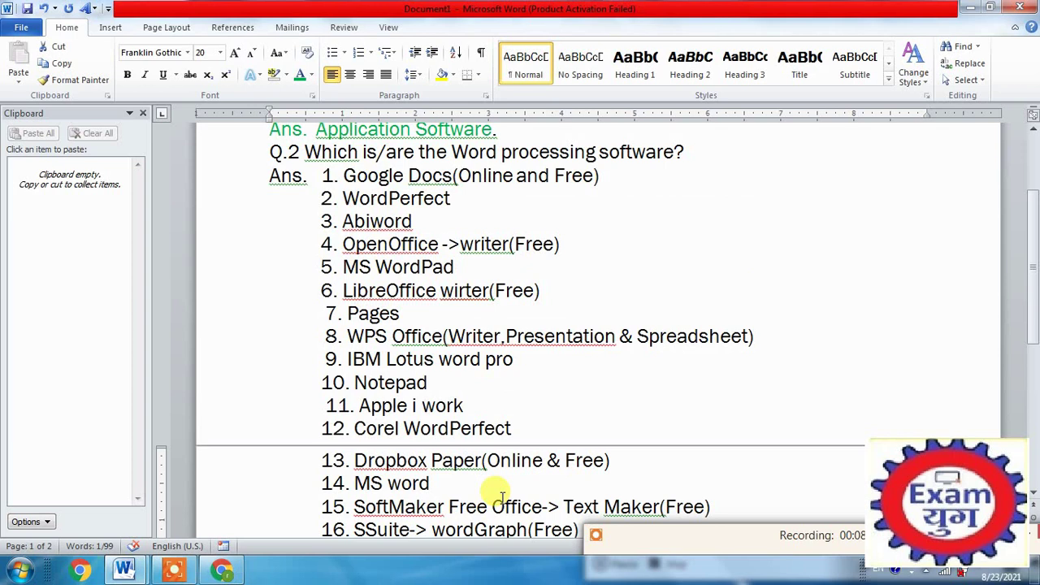
pyautogui.scroll(-1, 507, 347)
pyautogui.scroll(3, 401, 344)
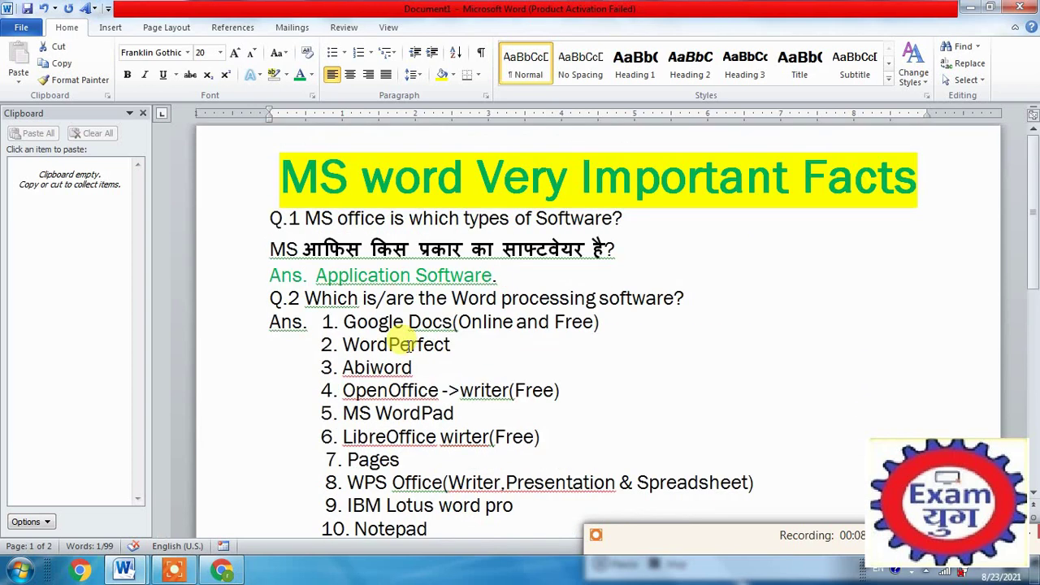
pyautogui.scroll(-1, 430, 279)
pyautogui.scroll(-3, 397, 309)
pyautogui.scroll(-2, 398, 349)
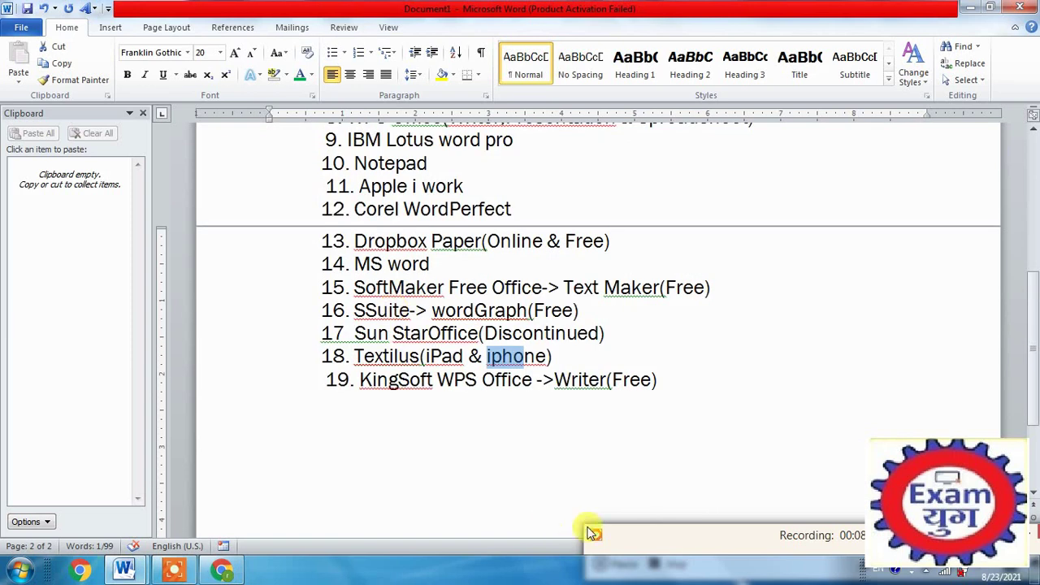
pyautogui.click(597, 552)
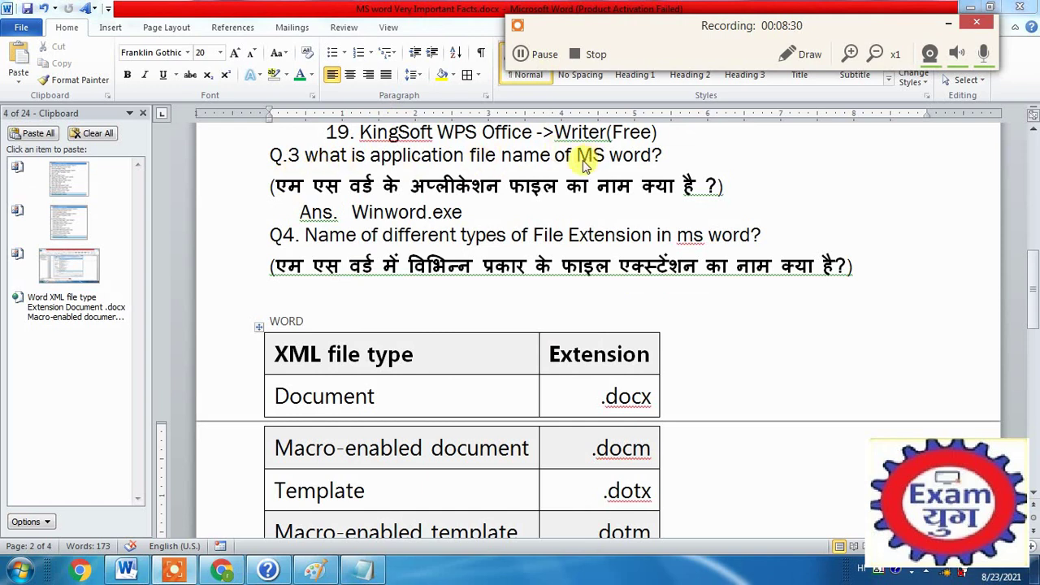
pyautogui.click(501, 215)
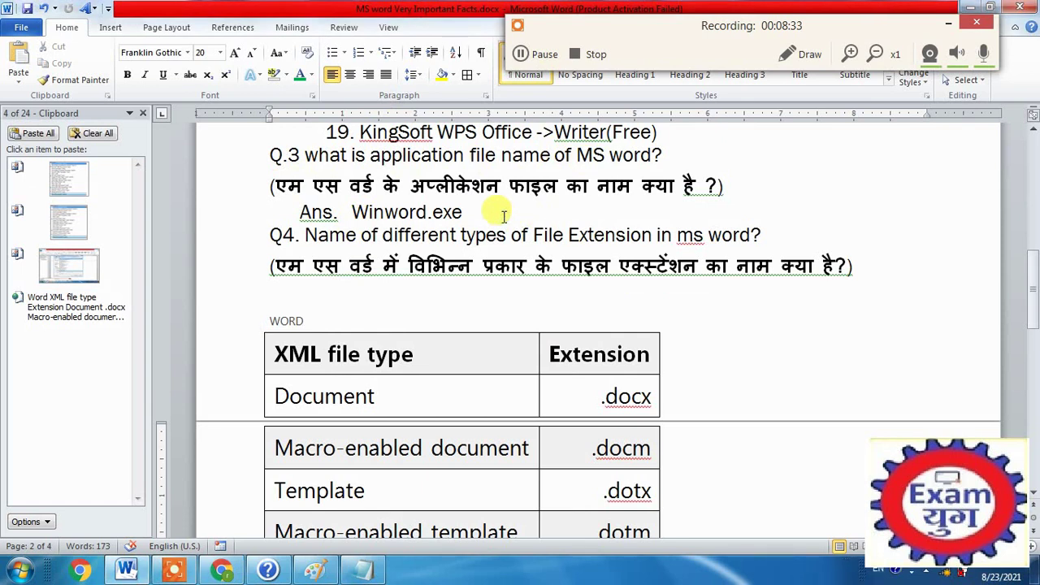
pyautogui.press('super+r')
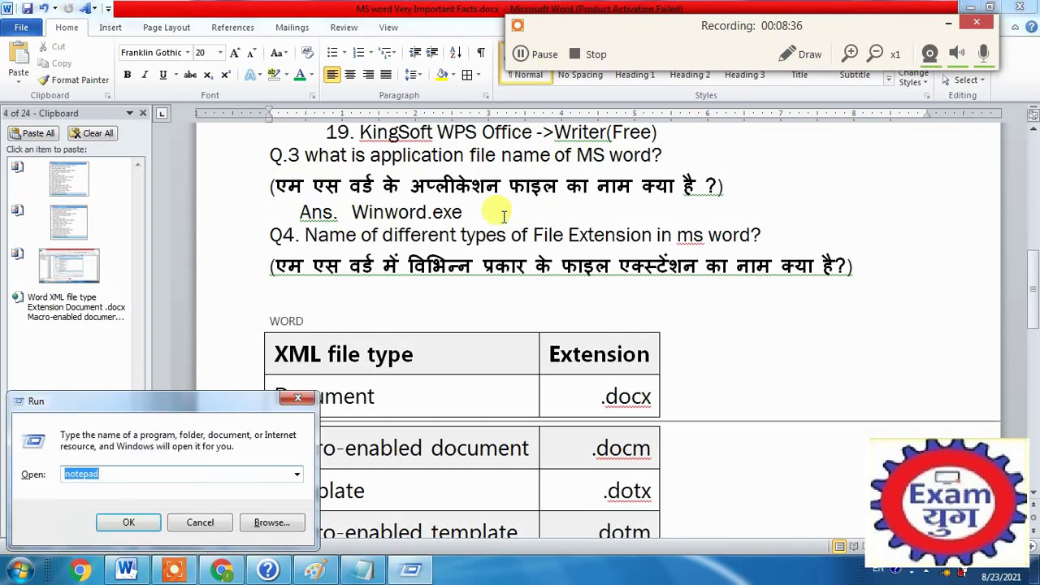
pyautogui.write('winwo')
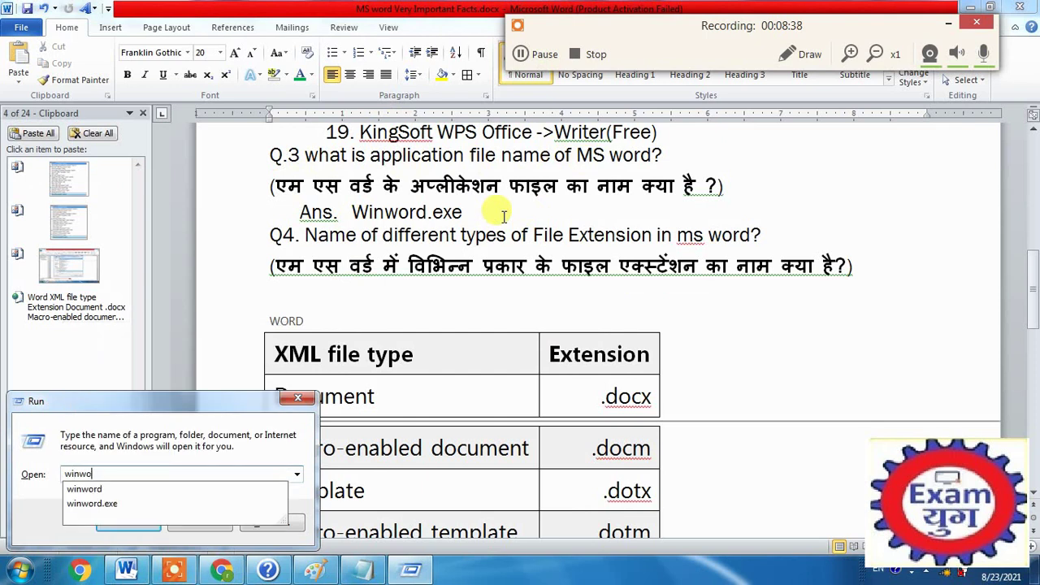
pyautogui.write('rd')
pyautogui.press('Return')
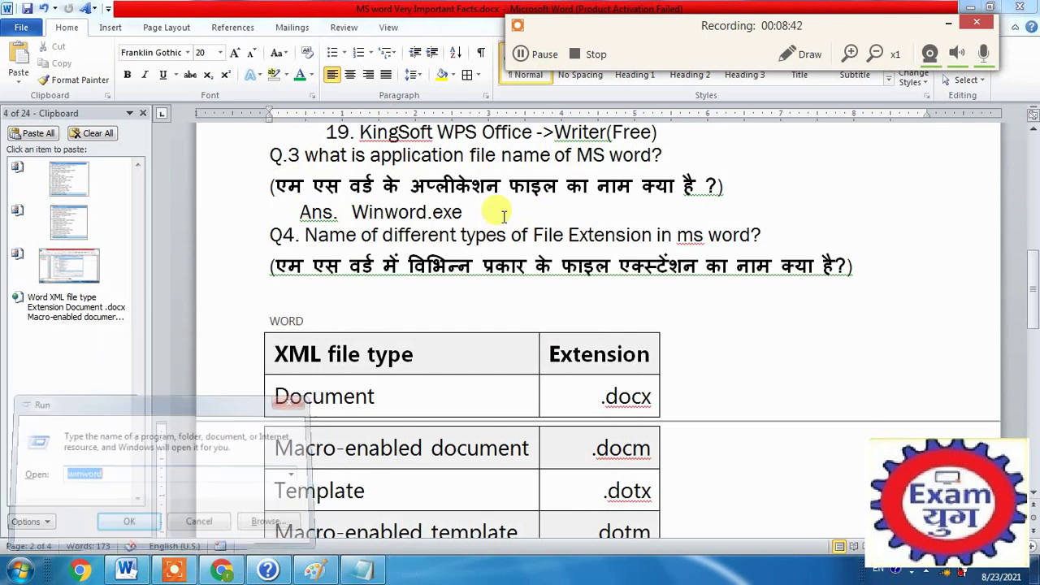
pyautogui.click(1025, 8)
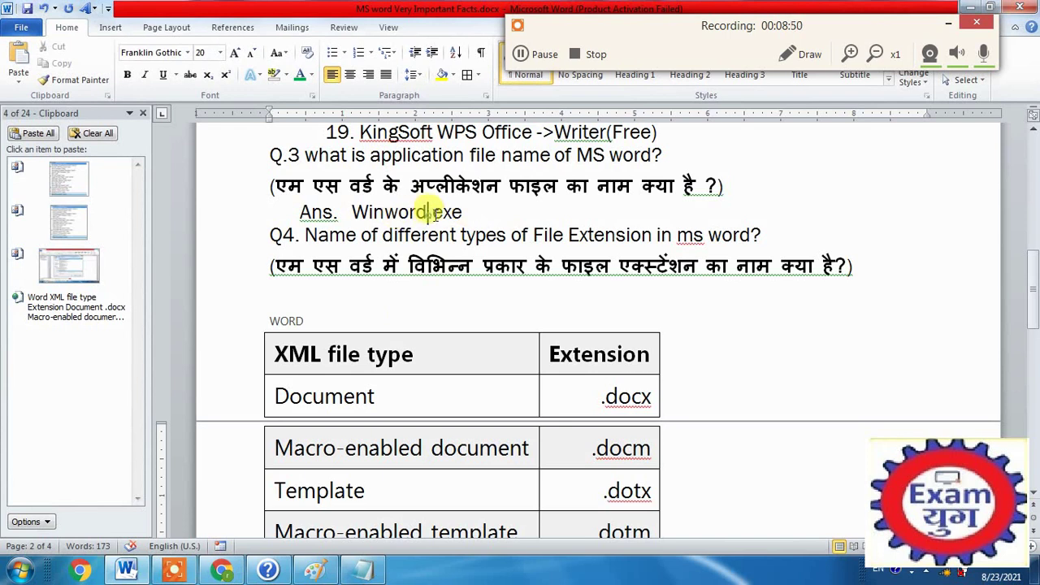
# Step: Highlight the .exe in Winword.exe, scroll to the table, and open Save As with F12
pyautogui.moveTo(428, 214); pyautogui.dragTo(461, 215)
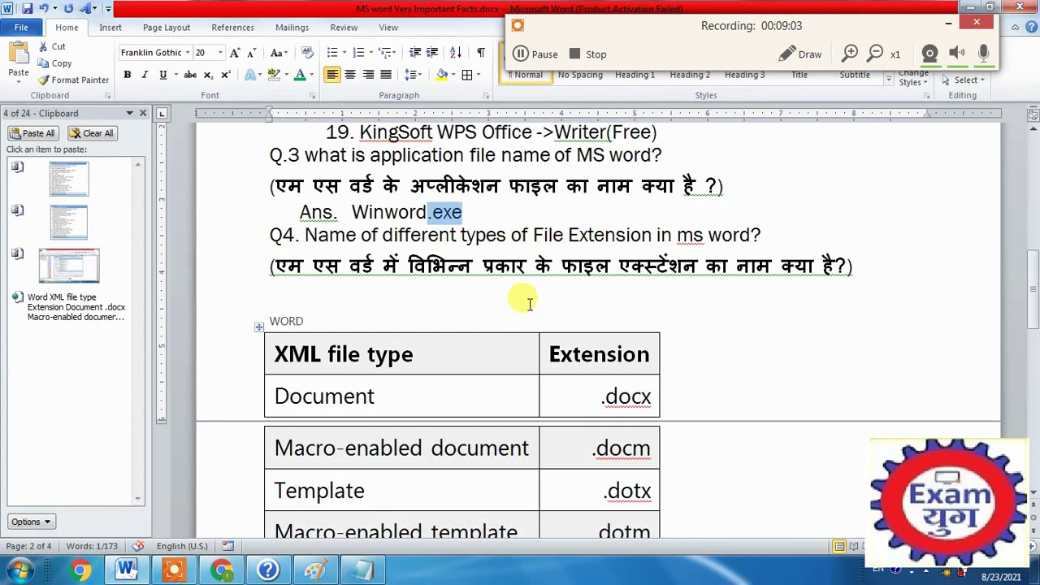
pyautogui.scroll(-2, 529, 304)
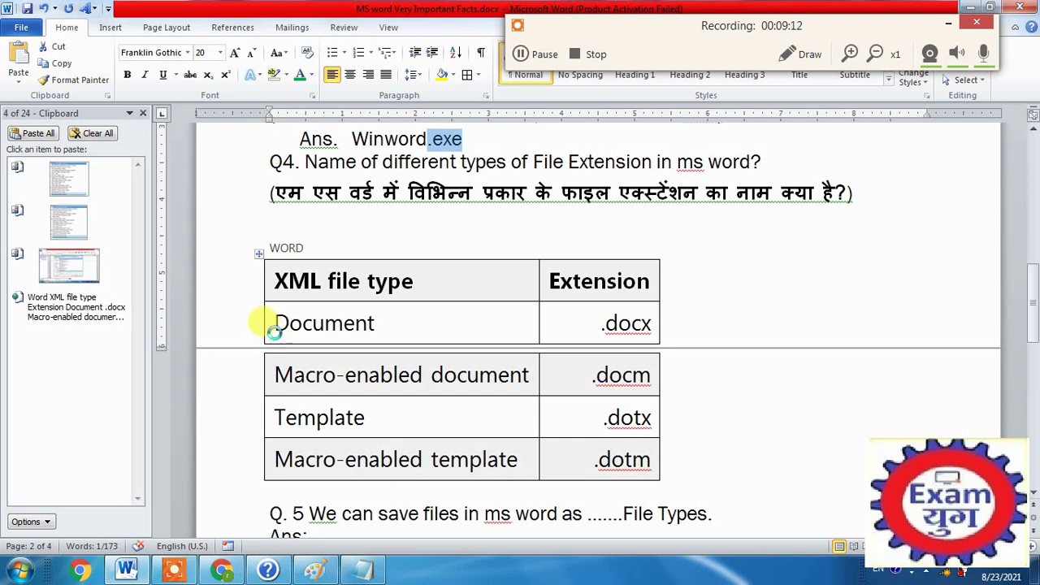
pyautogui.press('F12')
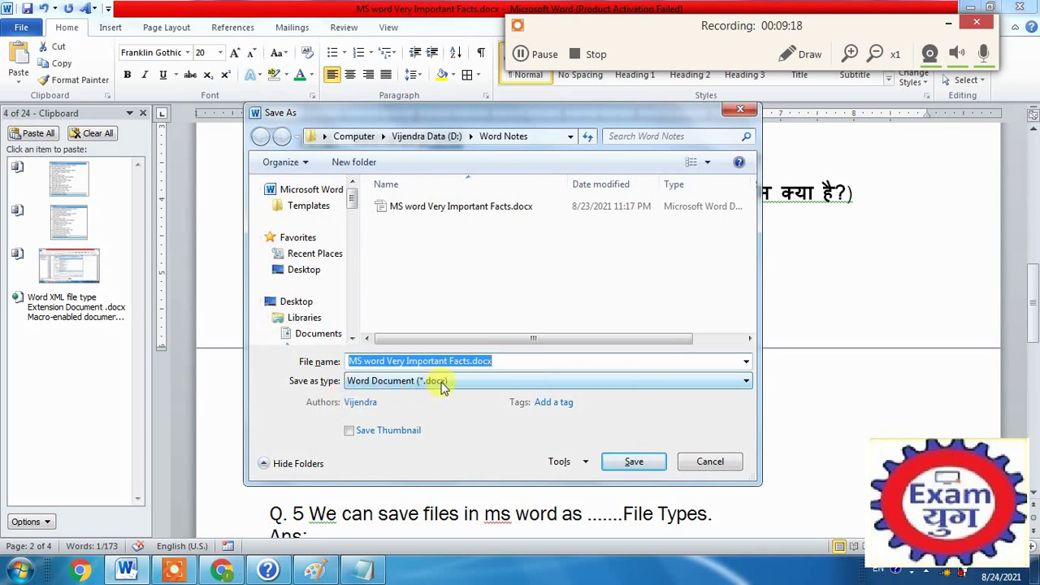
# Step: Cancel Save As, then highlight the .docm, .dotx and .dotm extensions in the table
pyautogui.click(707, 462)
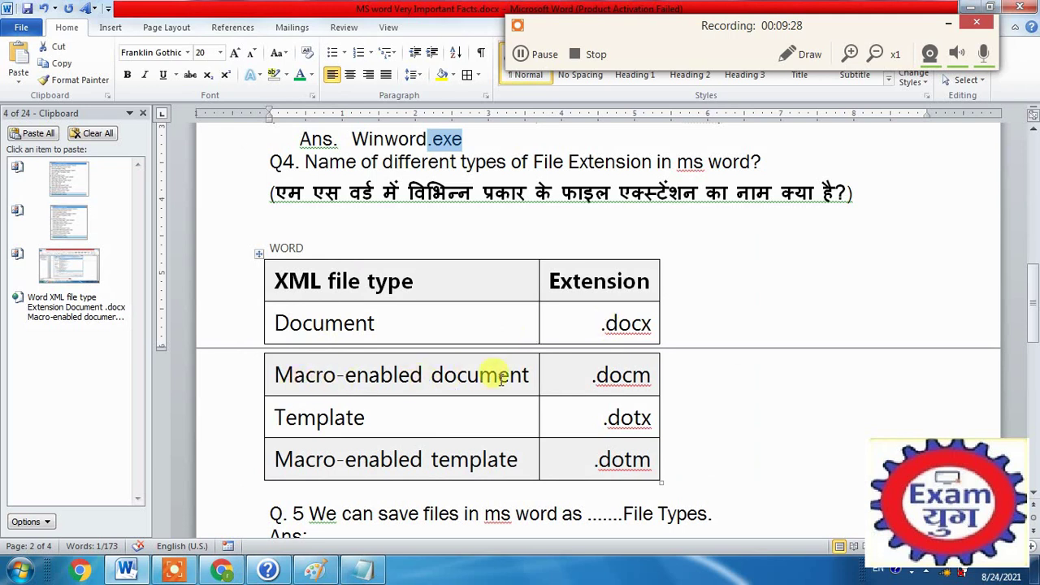
pyautogui.doubleClick(596, 376)
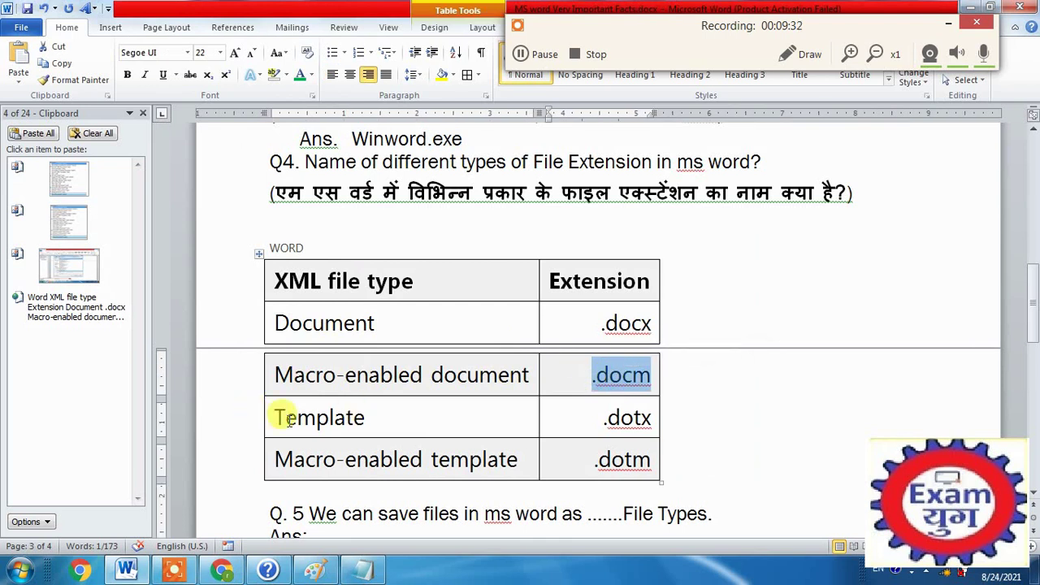
pyautogui.moveTo(605, 420); pyautogui.dragTo(662, 417)
pyautogui.click(622, 424)
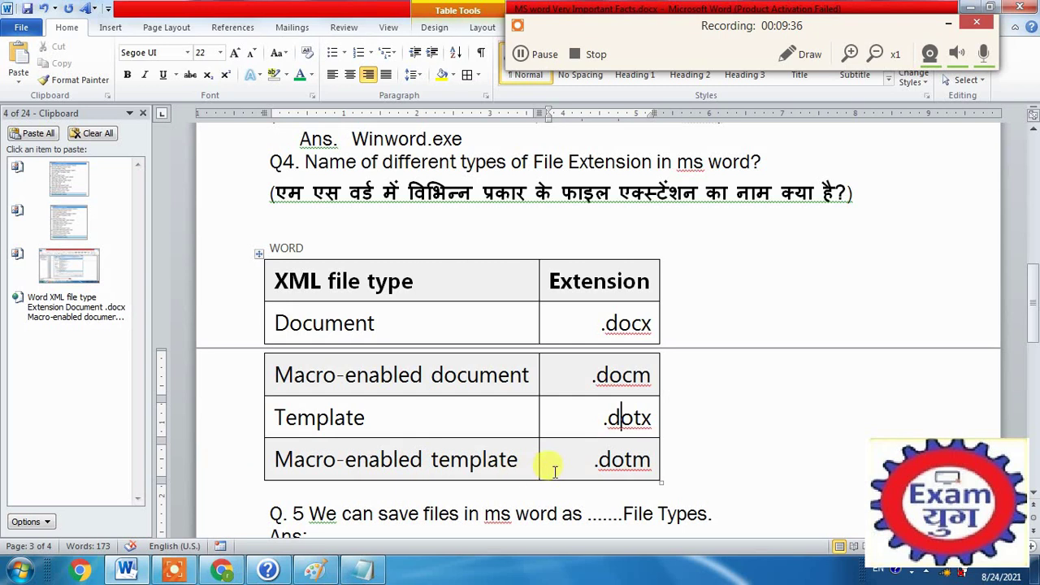
pyautogui.moveTo(582, 460); pyautogui.dragTo(631, 465)
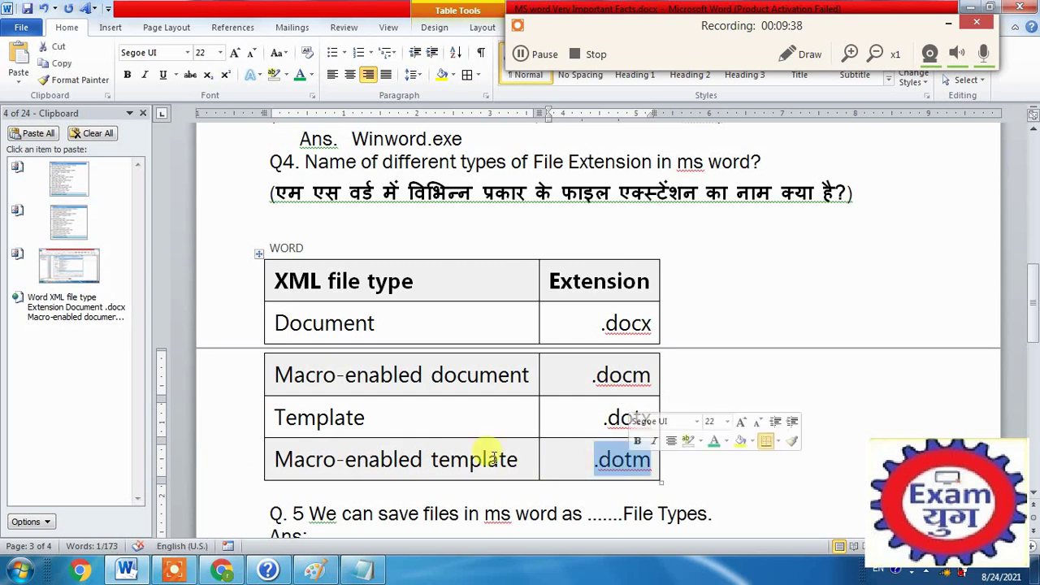
# Step: Scroll down to the file-type list image below Q. 5's answer
pyautogui.scroll(-3, 362, 446)
pyautogui.scroll(-1, 366, 448)
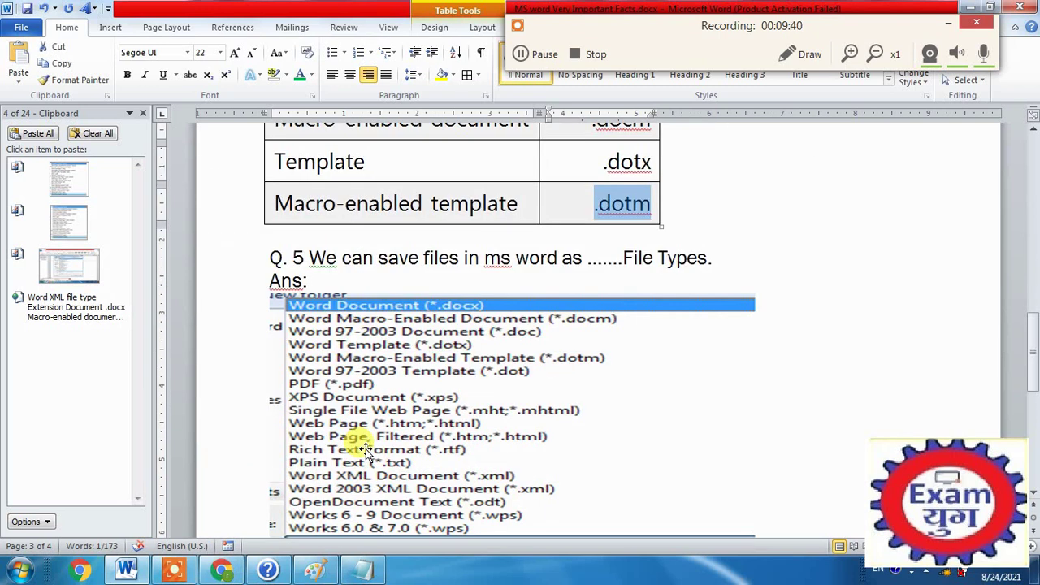
pyautogui.scroll(-5, 366, 449)
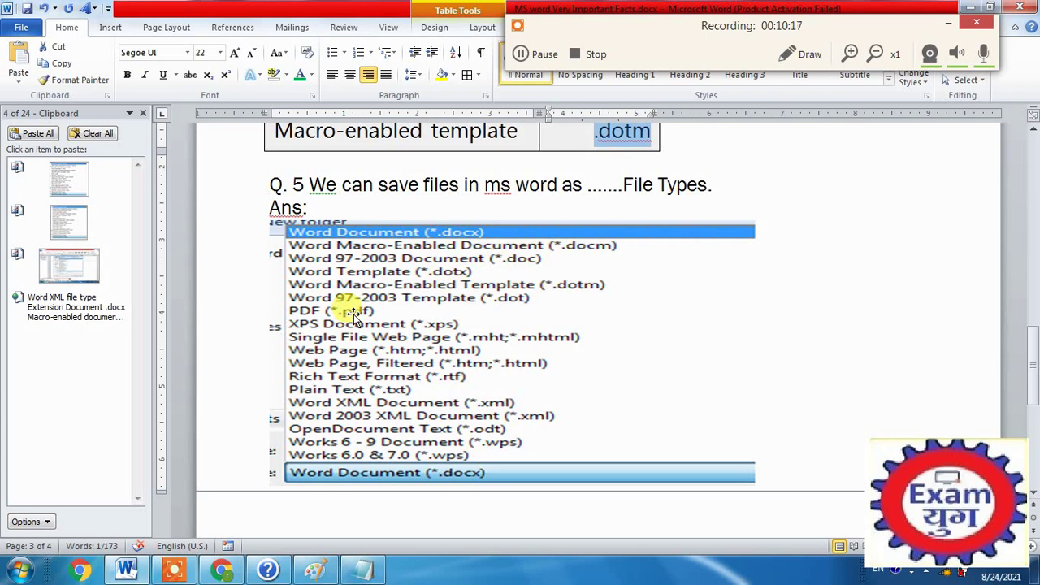
pyautogui.press('Escape')
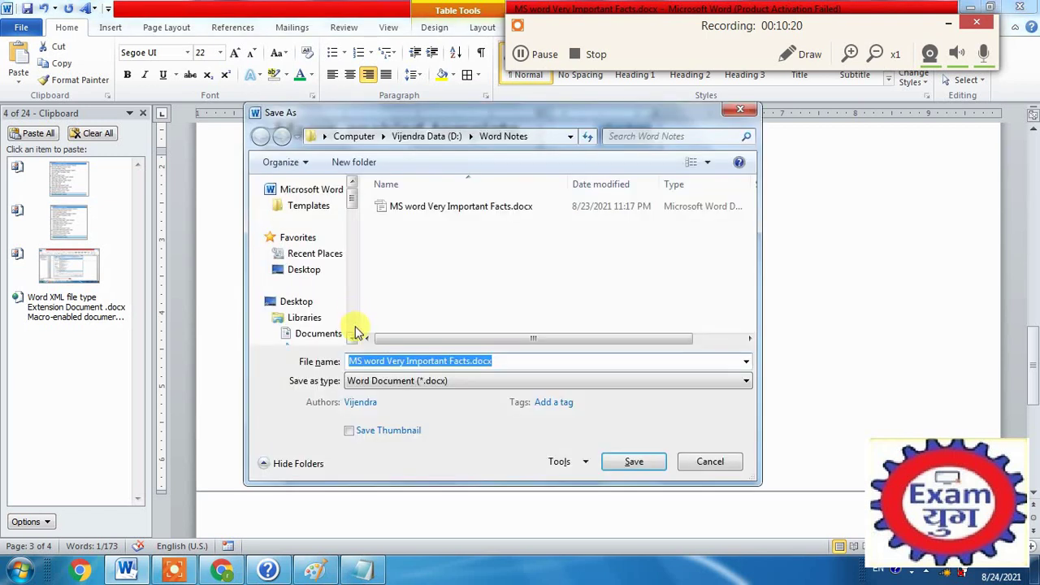
pyautogui.click(410, 380)
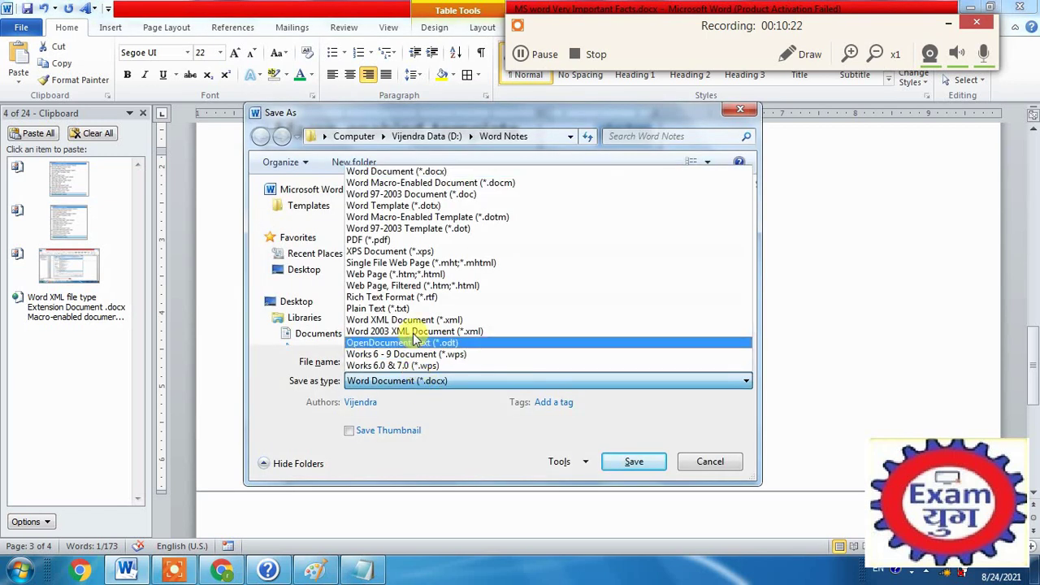
pyautogui.click(709, 468)
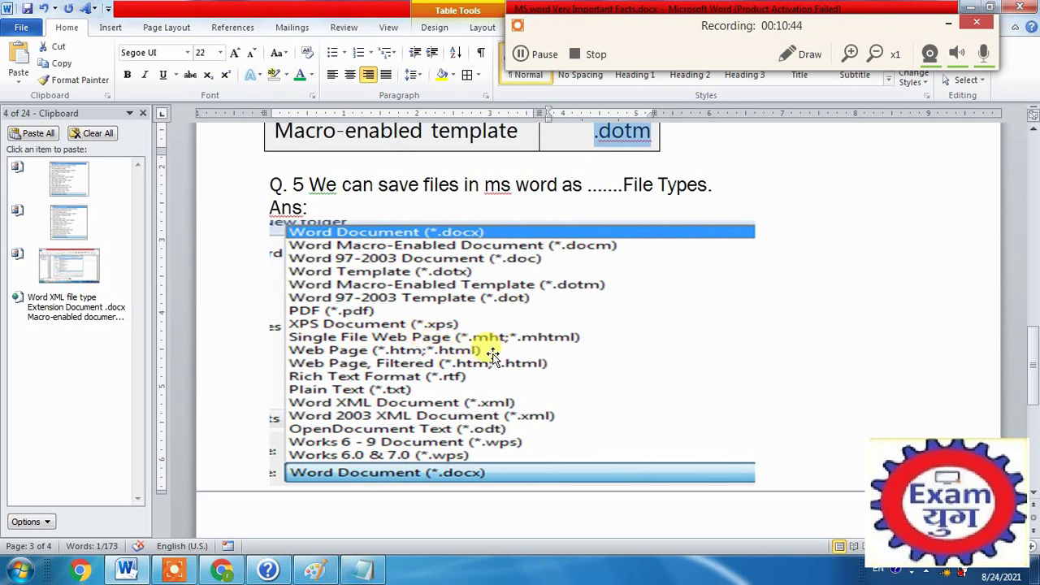
# Step: Return to the notes' title and Q.1, then open Save As with F12
pyautogui.click(522, 53)
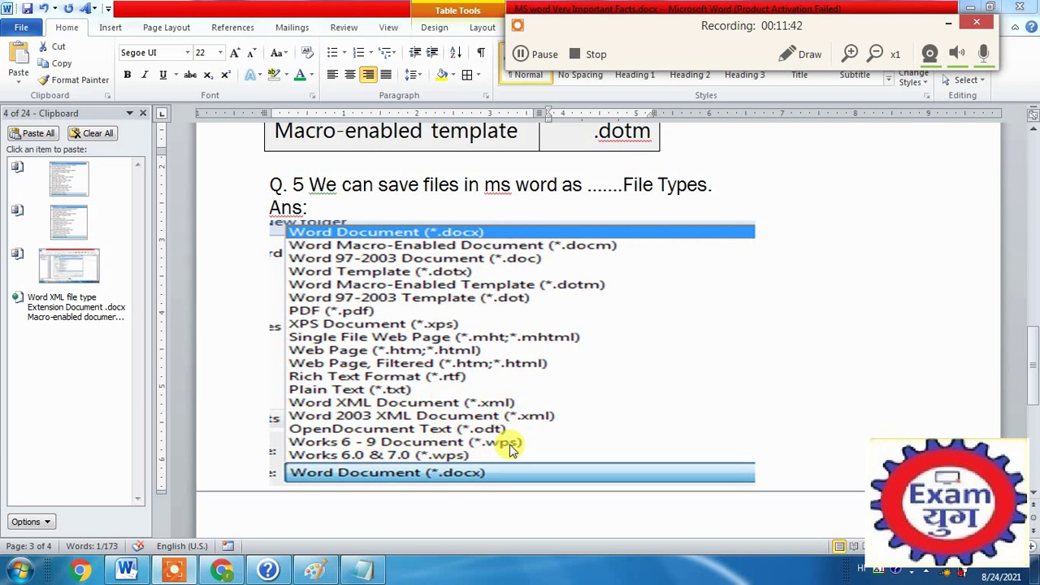
pyautogui.click(826, 155)
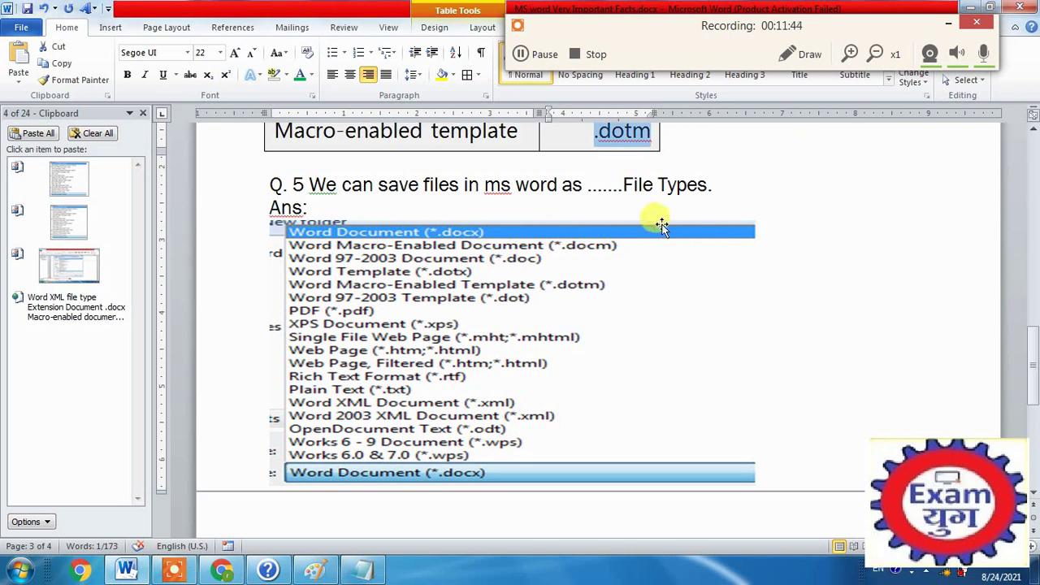
pyautogui.scroll(-3, 625, 246)
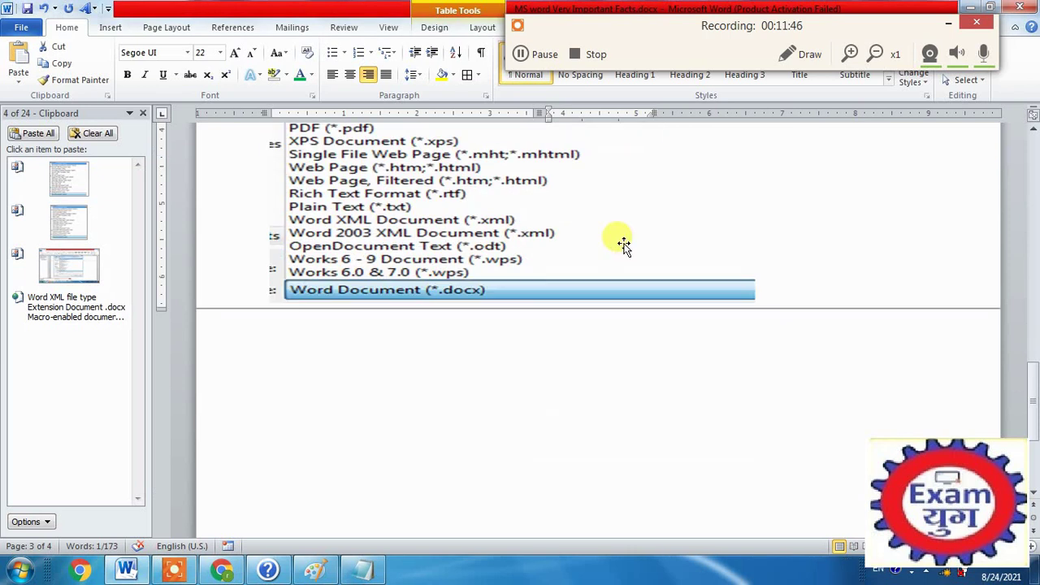
pyautogui.scroll(3, 625, 246)
pyautogui.scroll(8, 626, 244)
pyautogui.scroll(3, 625, 244)
pyautogui.scroll(5, 625, 244)
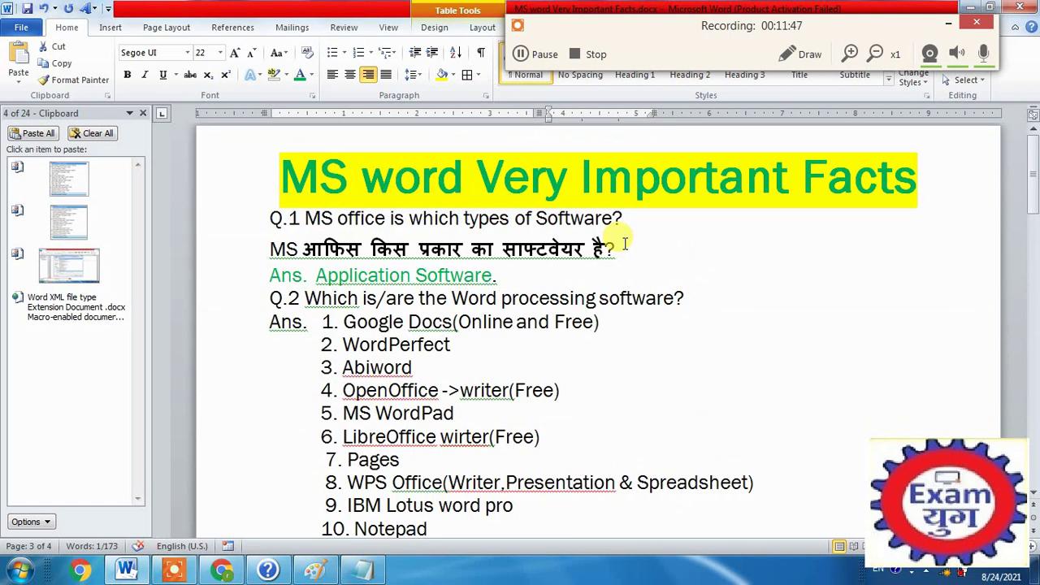
pyautogui.scroll(-1, 625, 244)
pyautogui.scroll(1, 625, 244)
pyautogui.press('F12')
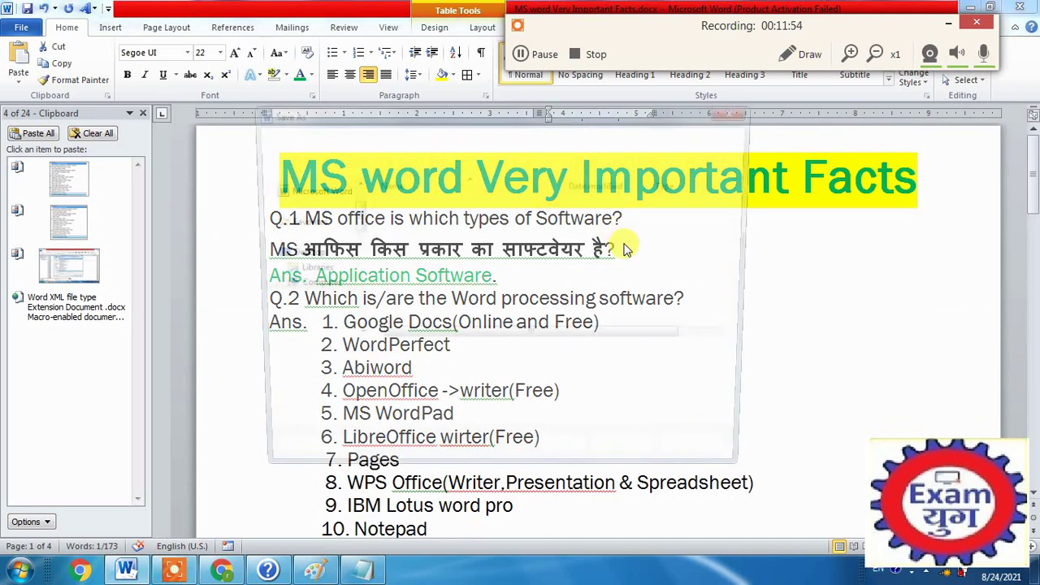
# Step: Save the notes to the Desktop as PDF named notes.pdf, then show the desktop
pyautogui.moveTo(352, 242); pyautogui.dragTo(355, 188)
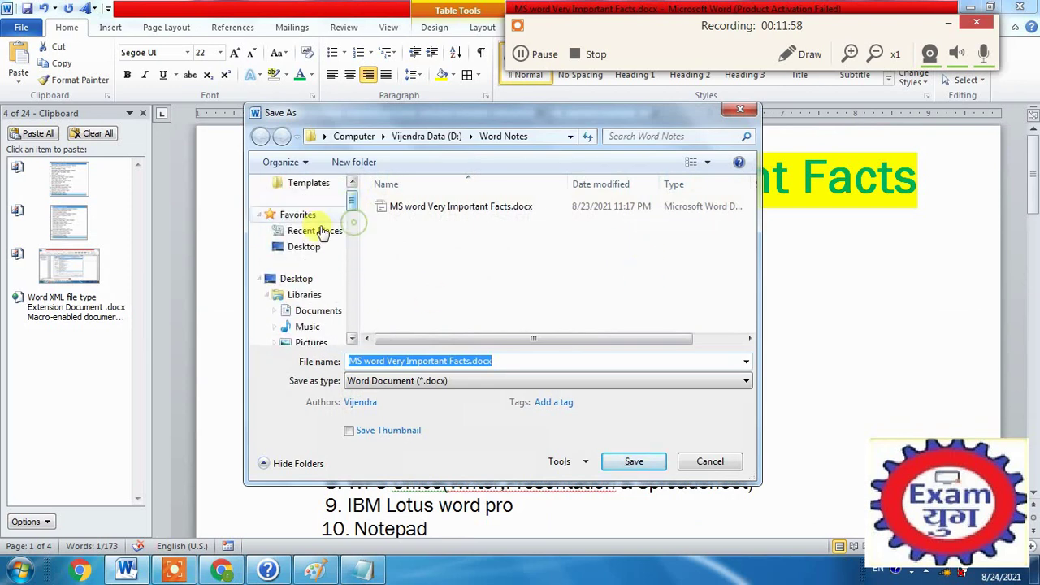
pyautogui.click(303, 246)
pyautogui.click(388, 364)
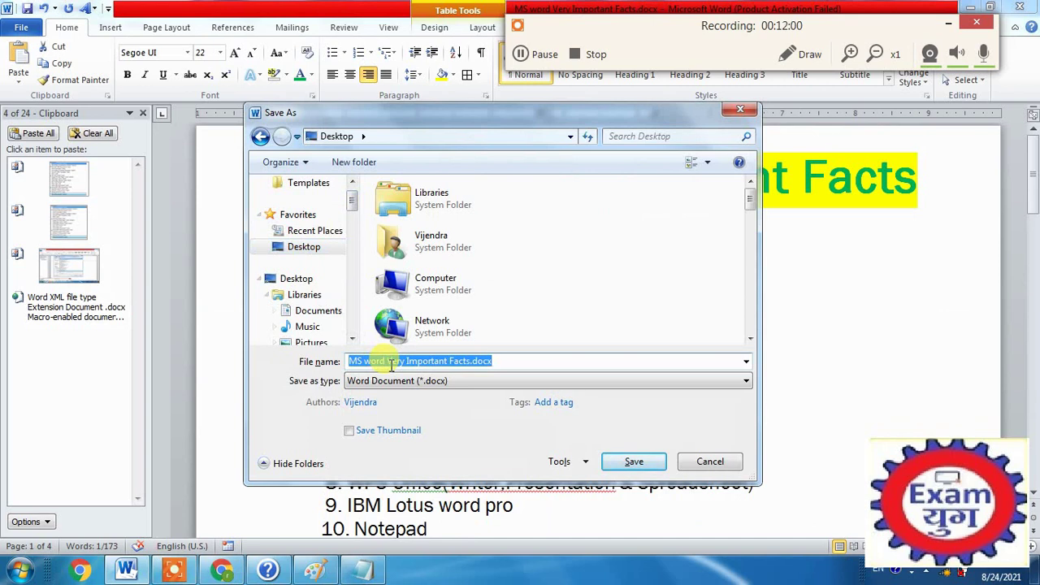
pyautogui.write('notes')
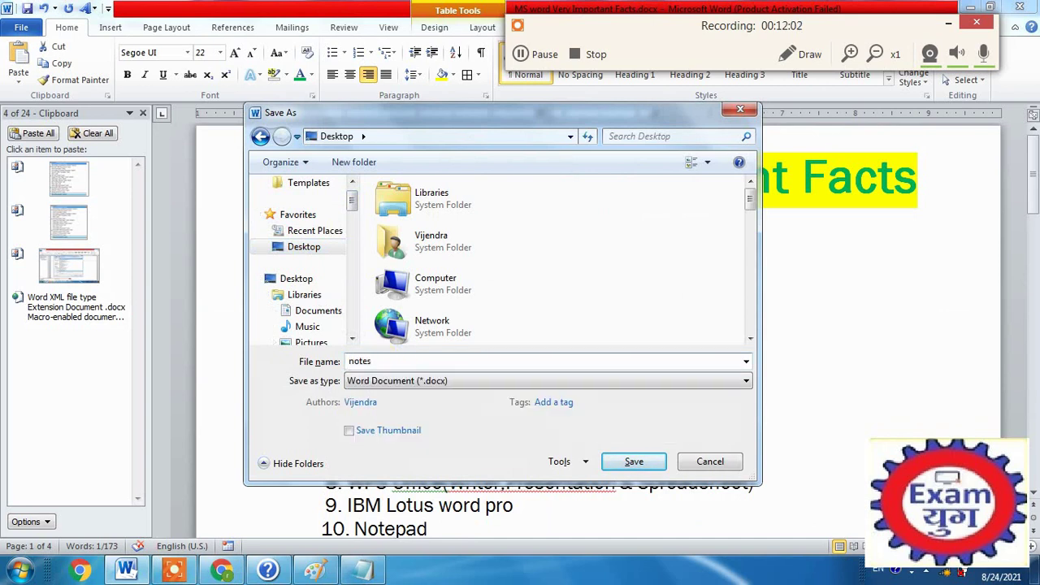
pyautogui.click(396, 381)
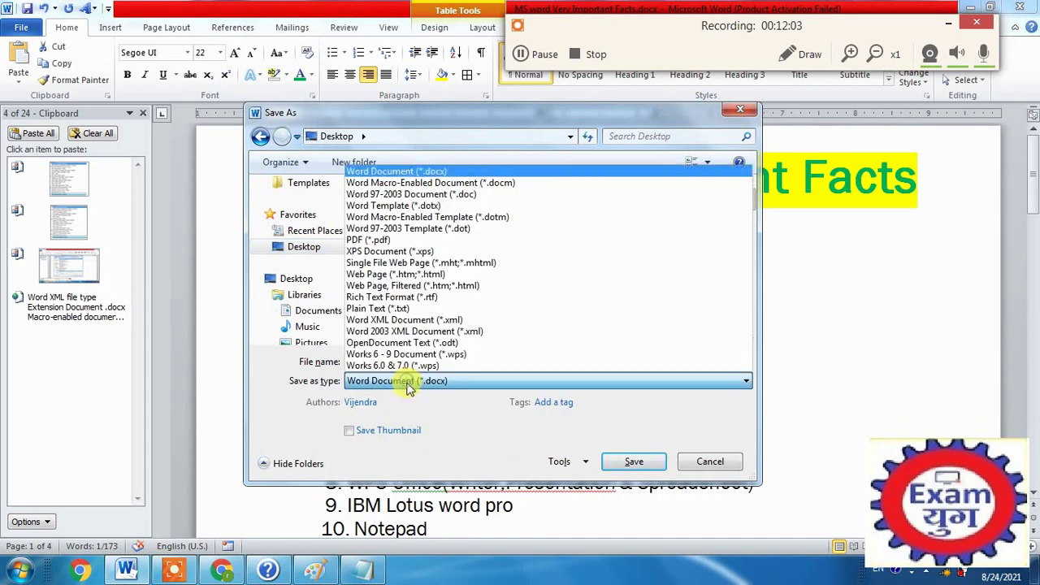
pyautogui.click(400, 241)
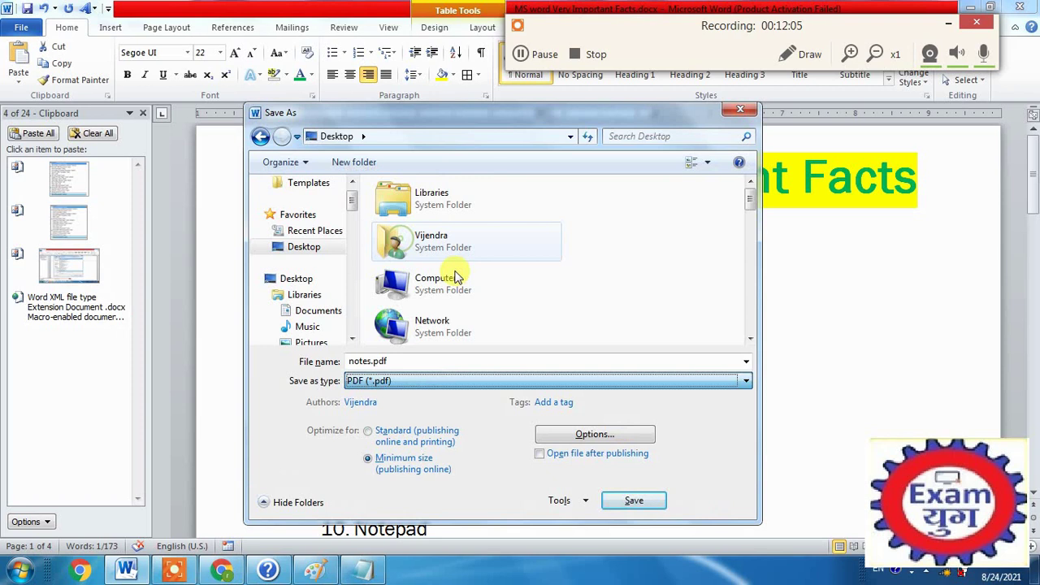
pyautogui.click(630, 500)
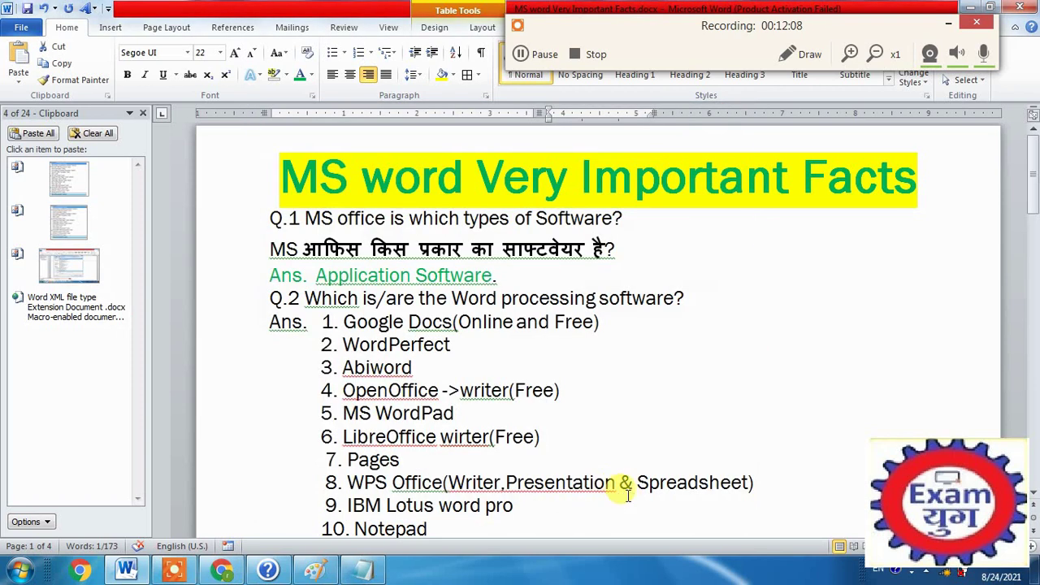
pyautogui.press('super+d')
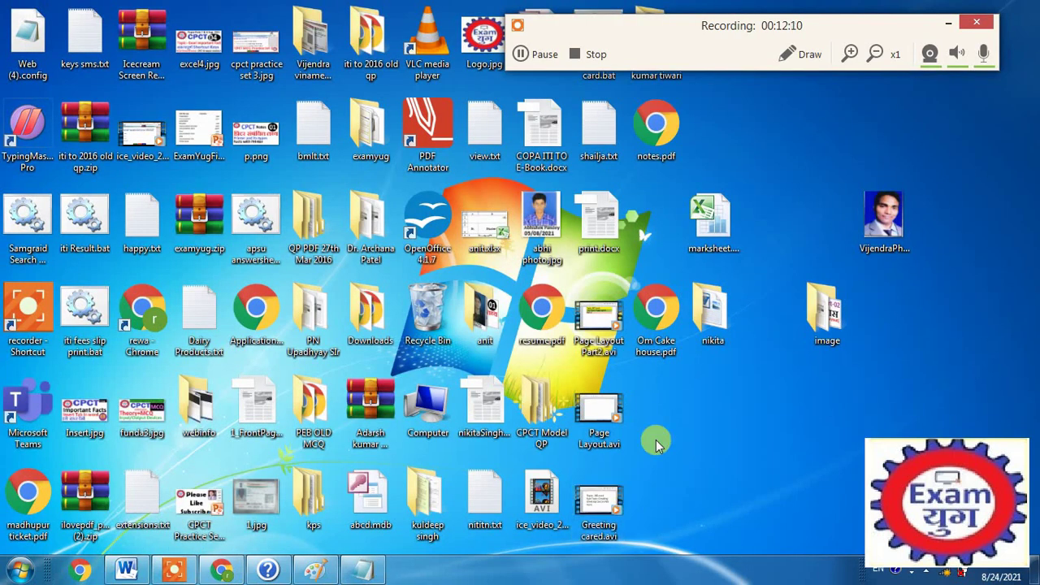
# Step: Move the notes.pdf icon to the lower right and open it from its context menu
pyautogui.moveTo(660, 166)
pyautogui.mouseDown()
pyautogui.moveTo(715, 338)
pyautogui.moveTo(766, 417)
pyautogui.mouseUp()
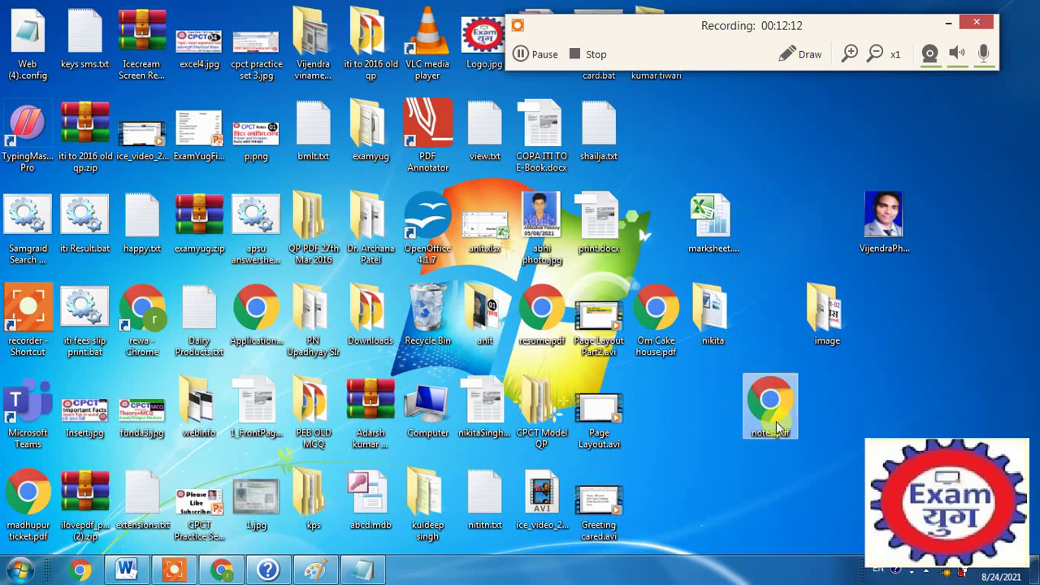
pyautogui.rightClick(766, 417)
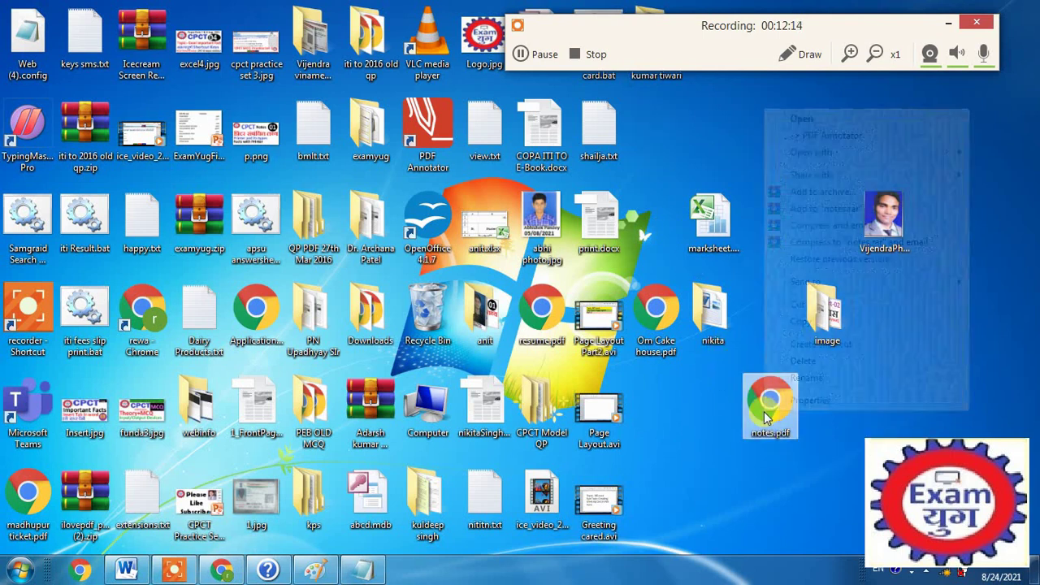
pyautogui.click(817, 120)
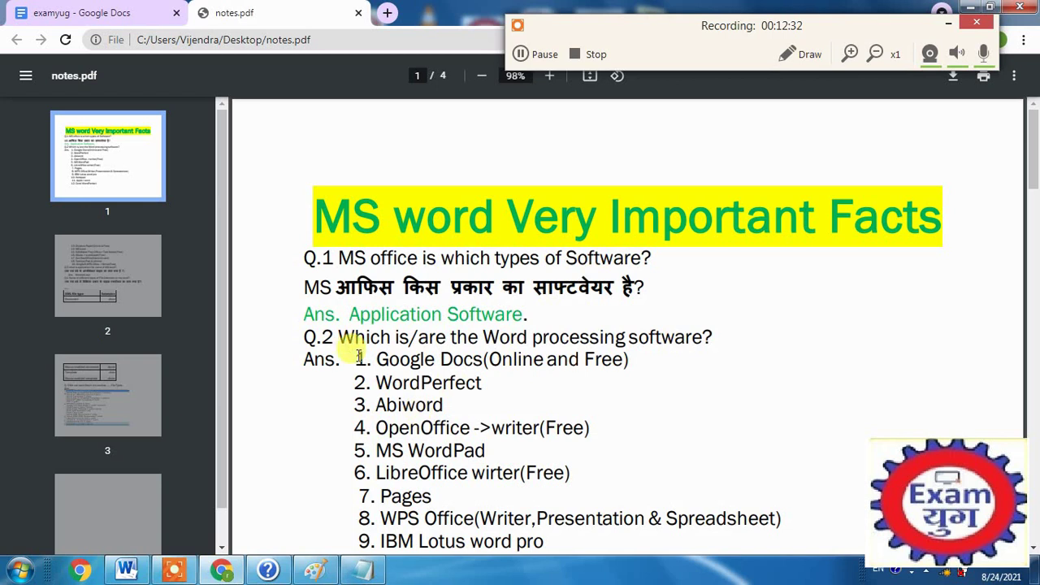
# Step: Scroll through the PDF's four pages and back up, then switch back to Word
pyautogui.scroll(-2, 349, 341)
pyautogui.scroll(-5, 349, 342)
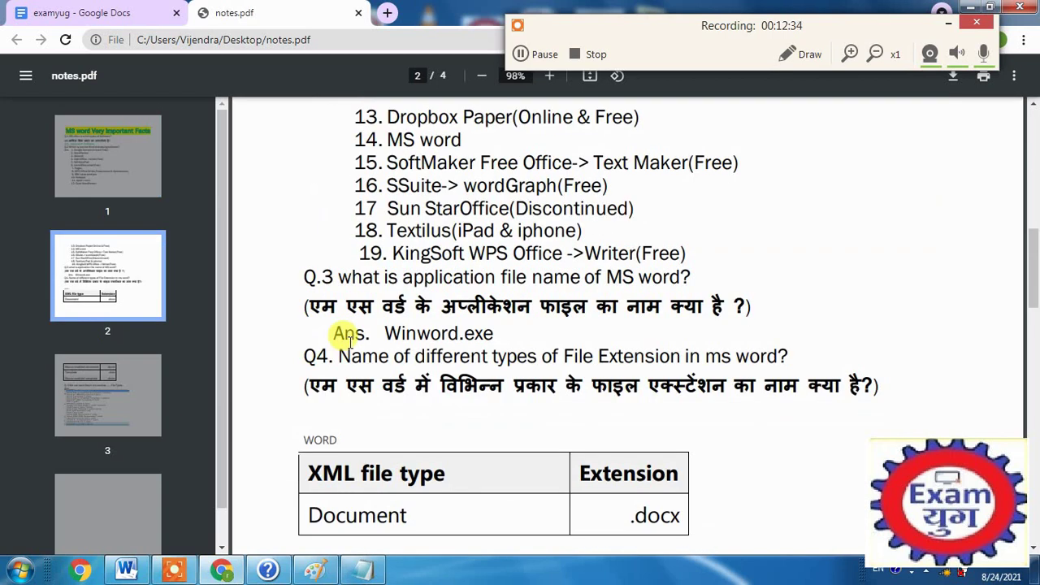
pyautogui.scroll(-6, 351, 342)
pyautogui.scroll(-5, 353, 349)
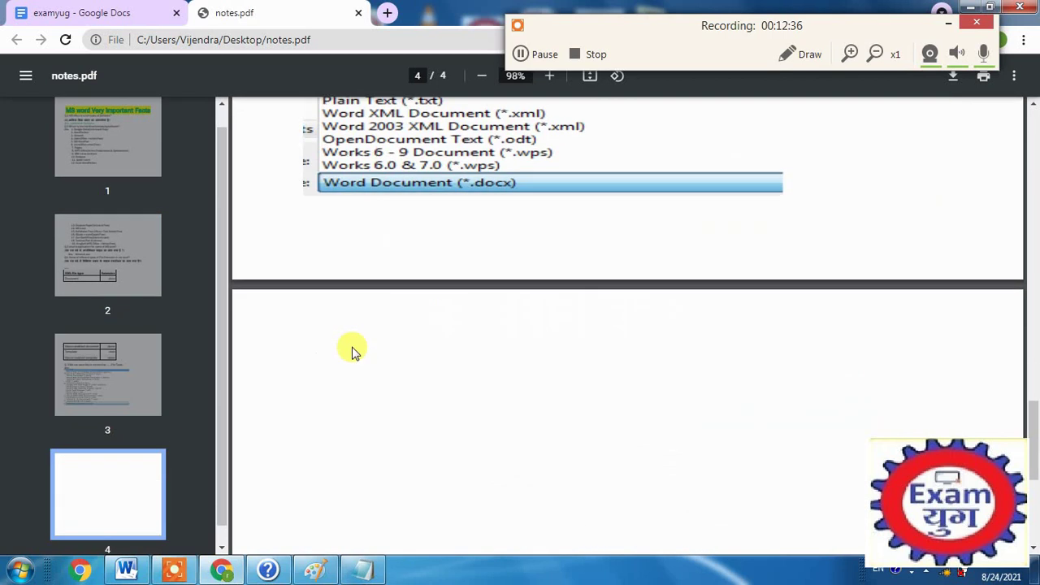
pyautogui.scroll(9, 355, 350)
pyautogui.scroll(12, 354, 350)
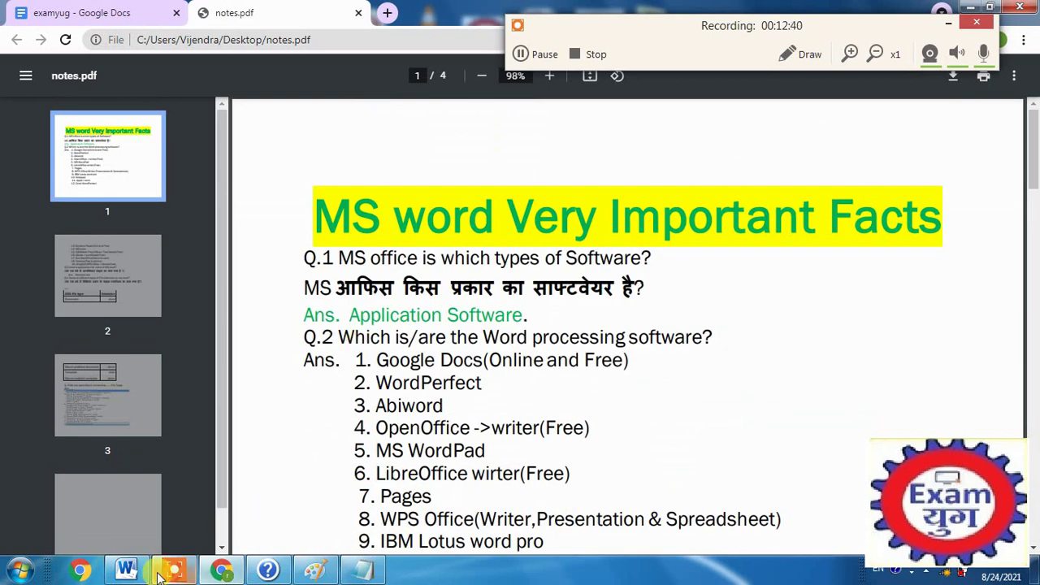
pyautogui.click(127, 572)
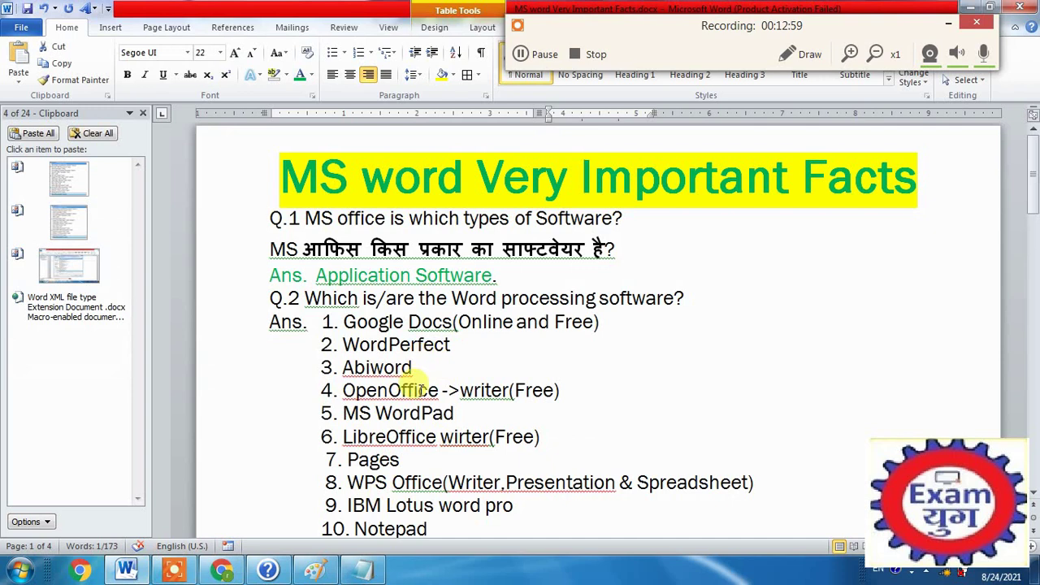
pyautogui.scroll(-1, 470, 323)
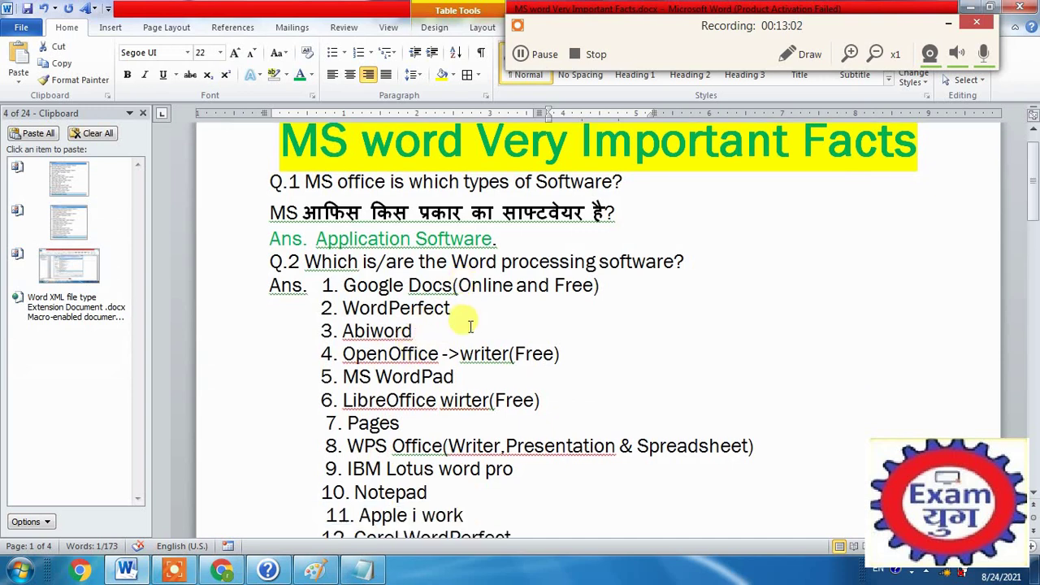